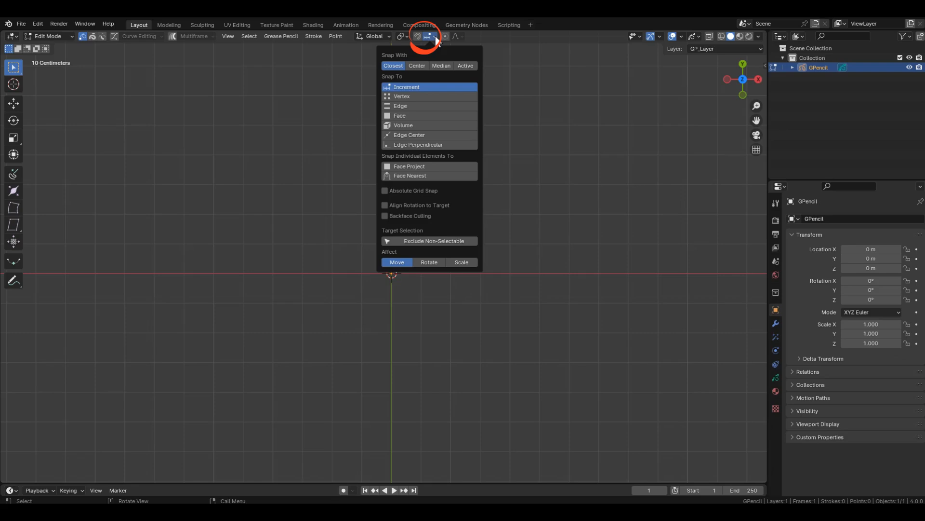
Step: Draw a rectangle around the world origin with the Box tool in Draw Mode
left_click(435, 37)
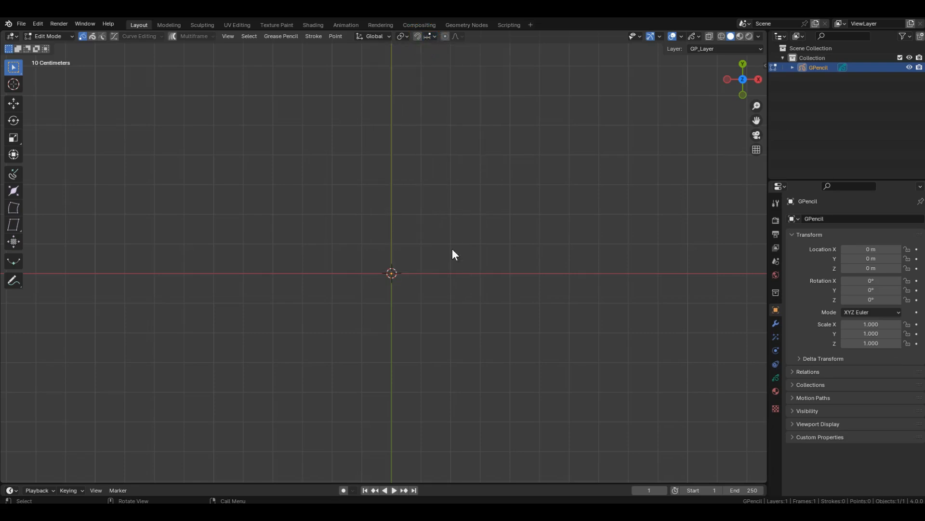
left_click_drag(367, 243, 428, 303)
key("Tab")
left_click(14, 261)
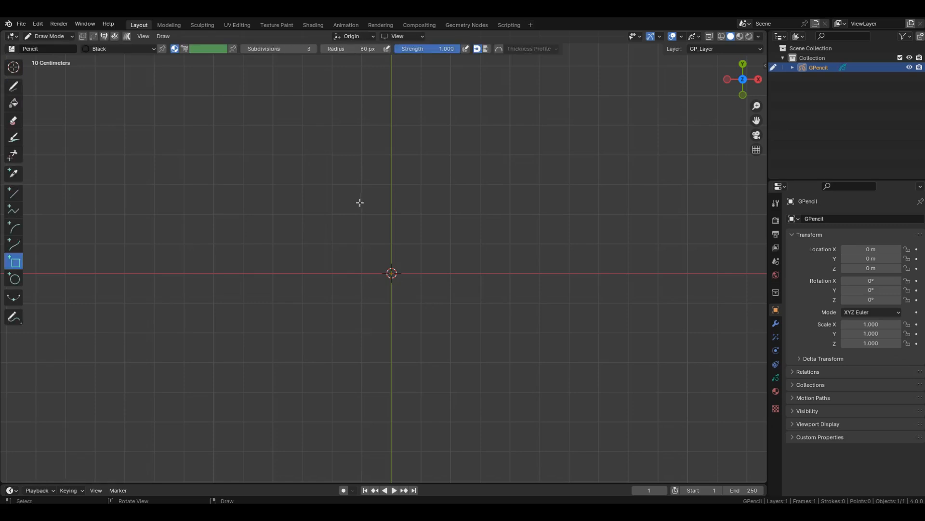
left_click_drag(319, 204, 447, 348)
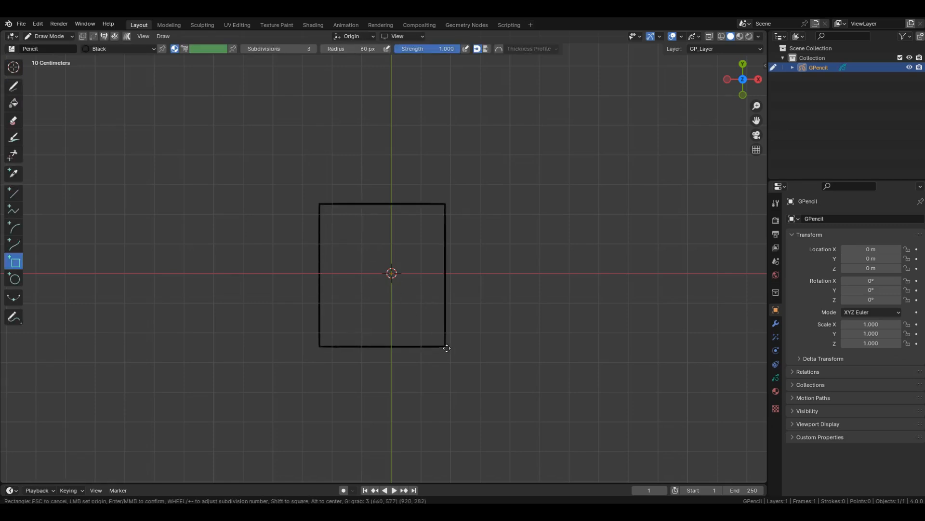
key("Return")
Step: Move all the rectangle's points in Edit Mode so its centre sits at about X -6 m, Y -2.5 m
key("Tab")
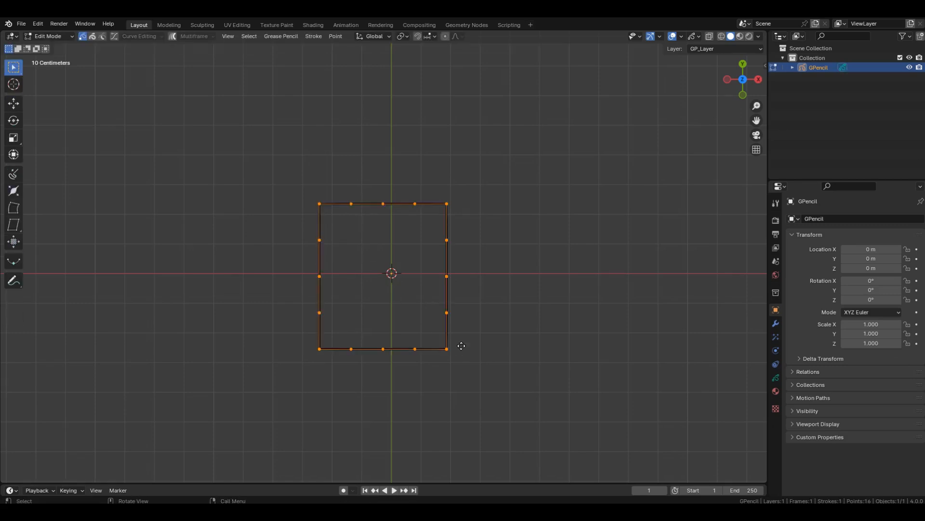
key("g")
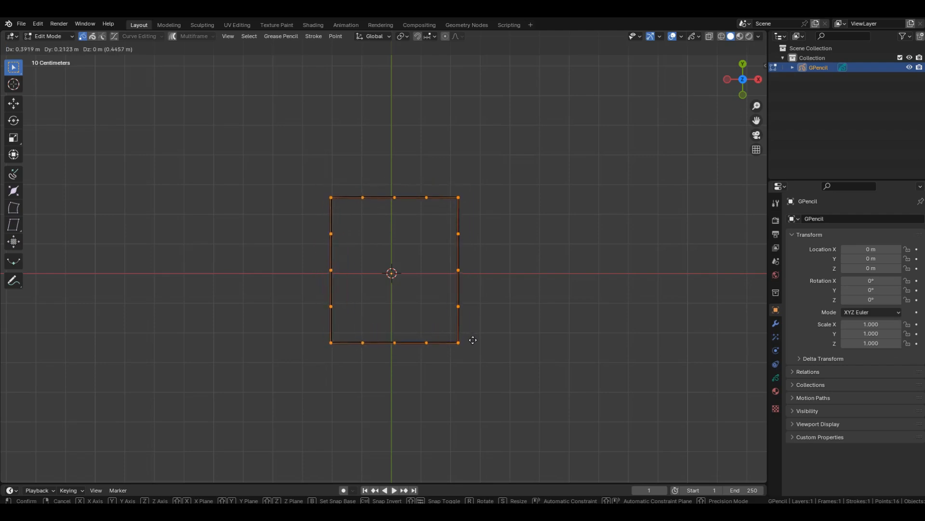
left_click(470, 339)
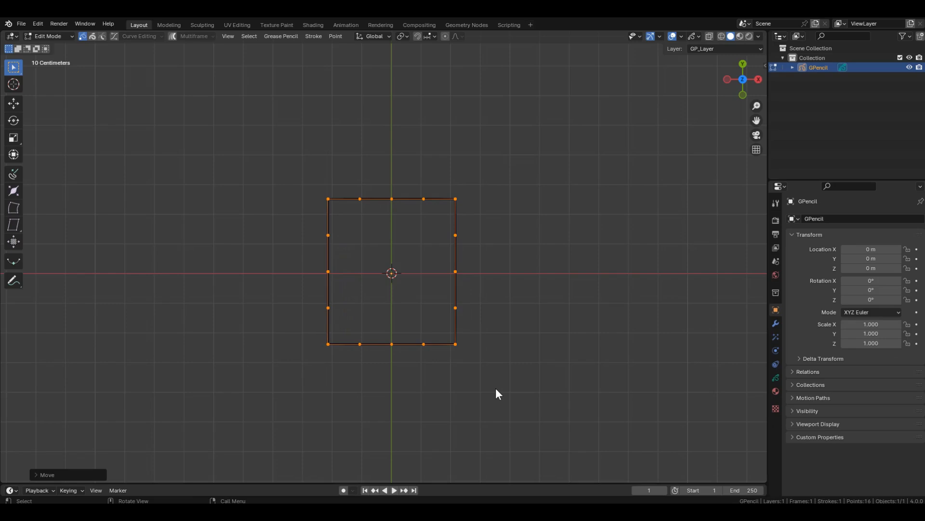
key("g")
left_click(386, 383)
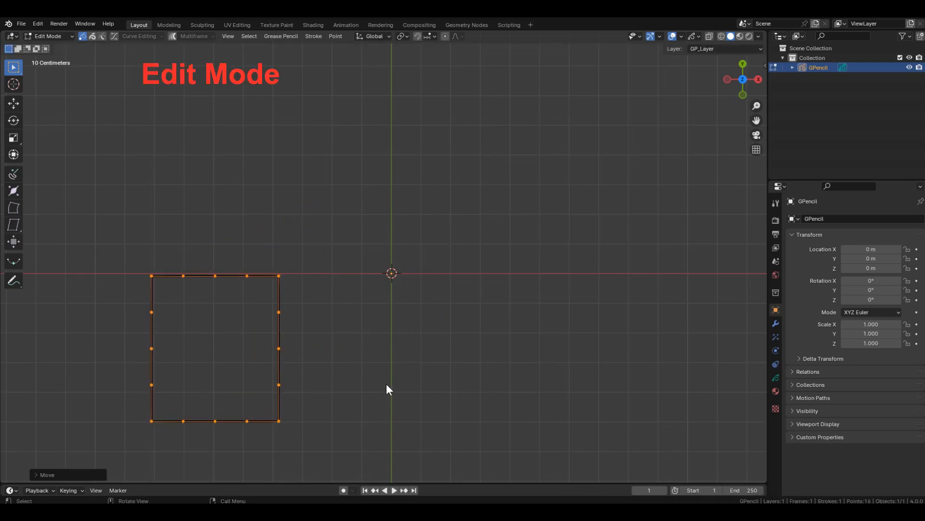
left_click(386, 383)
left_click(279, 277)
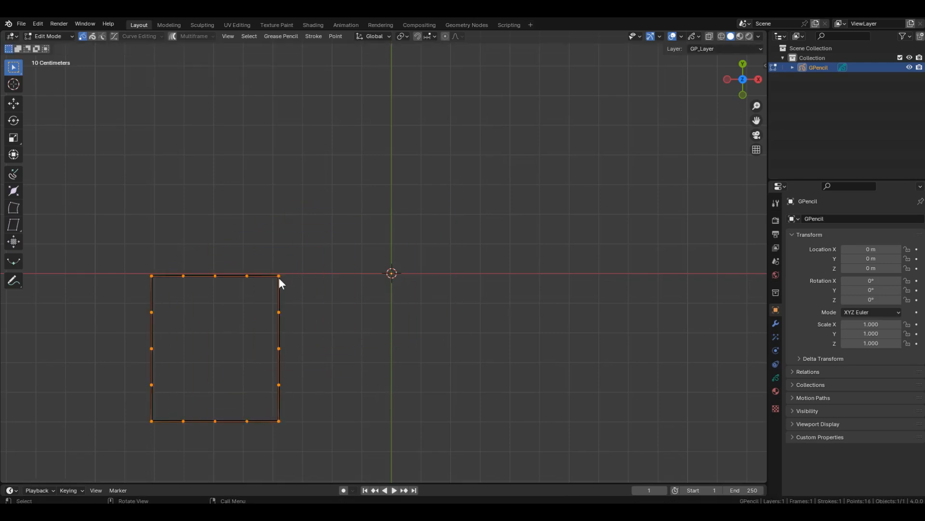
Step: Snap the 3D cursor to the rectangle's selected points and set the object's origin to the 3D cursor in Object Mode
key("shift+s")
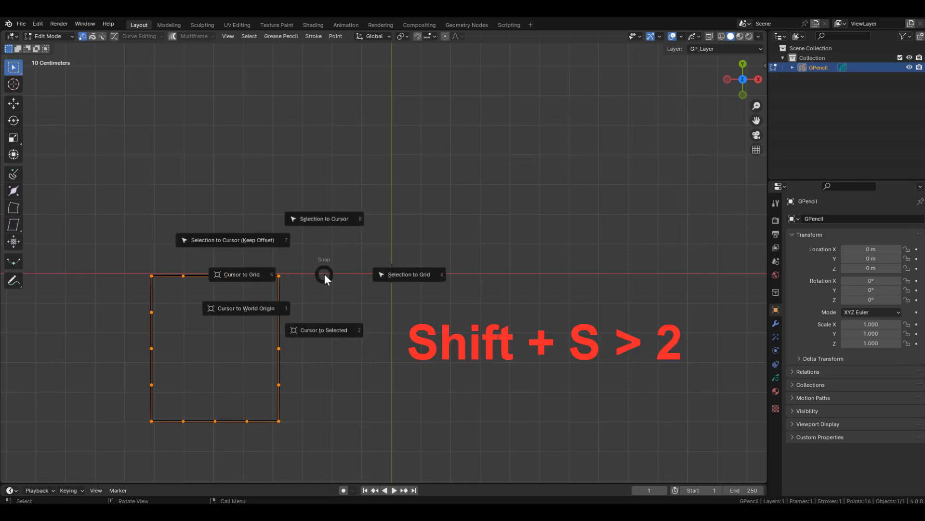
key("2")
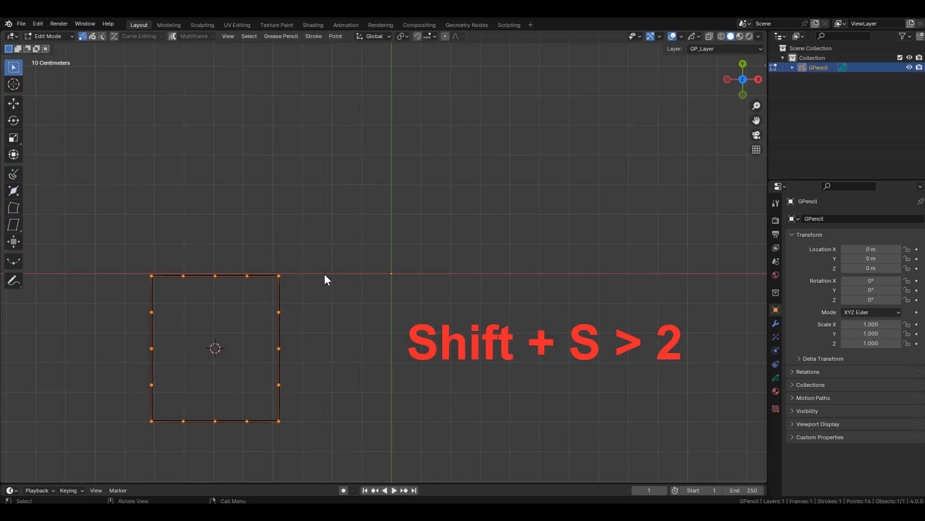
left_click(67, 37)
left_click(67, 48)
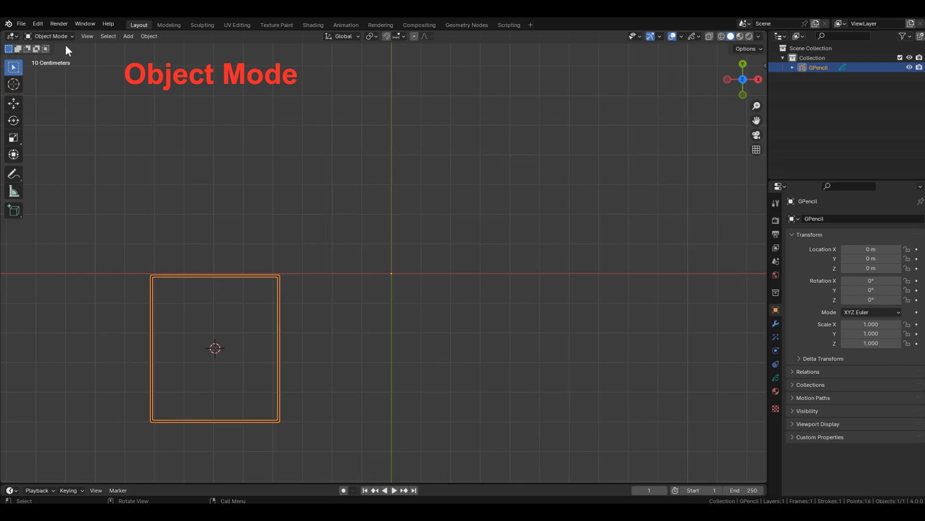
right_click(236, 190)
mouse_move(235, 190)
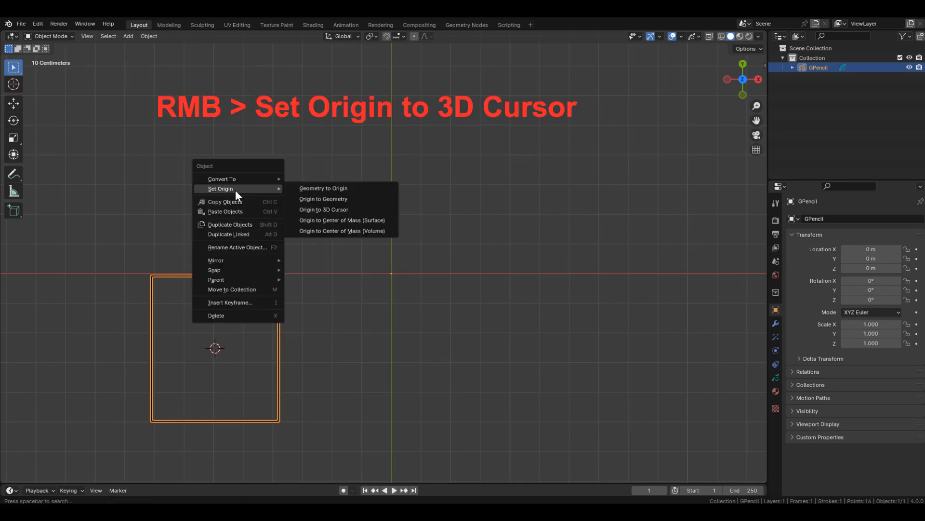
left_click(358, 211)
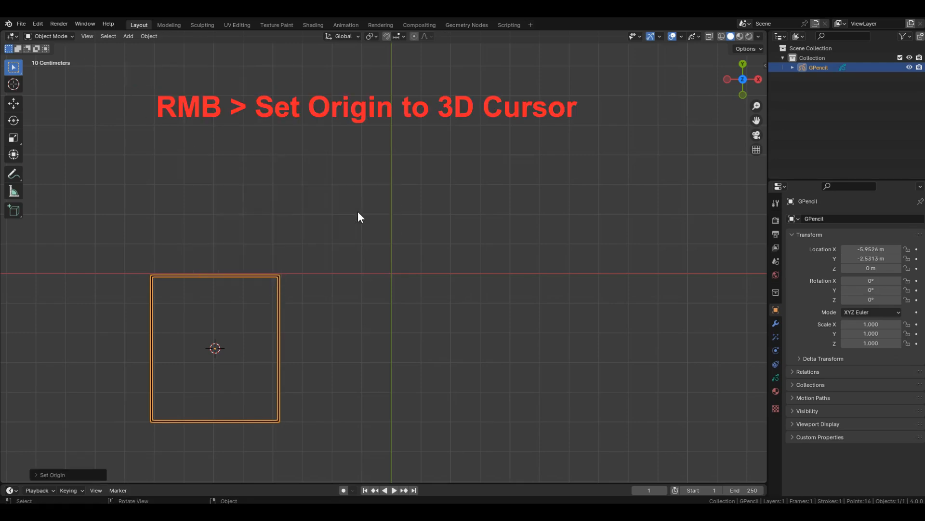
Step: Return the 3D cursor to the world origin and snap the rectangle object to it, leaving the object deselected
key("shift+s")
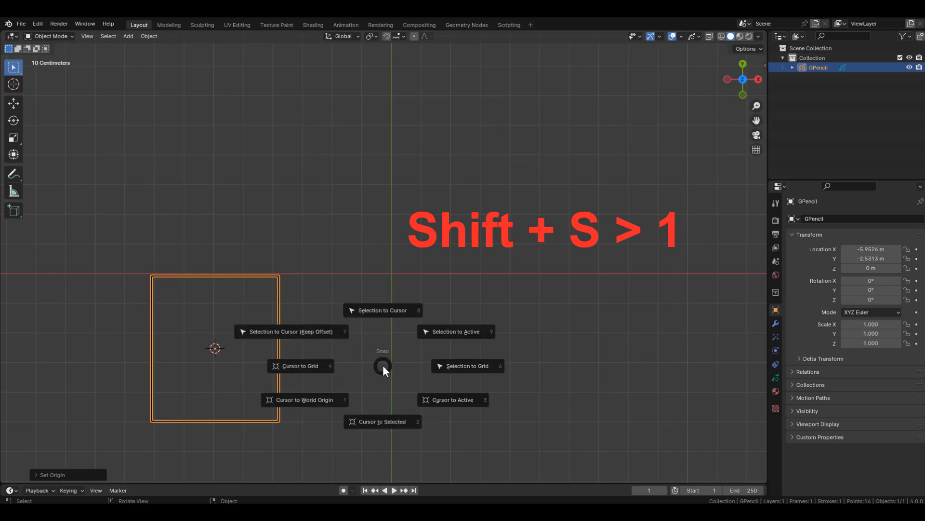
key("1")
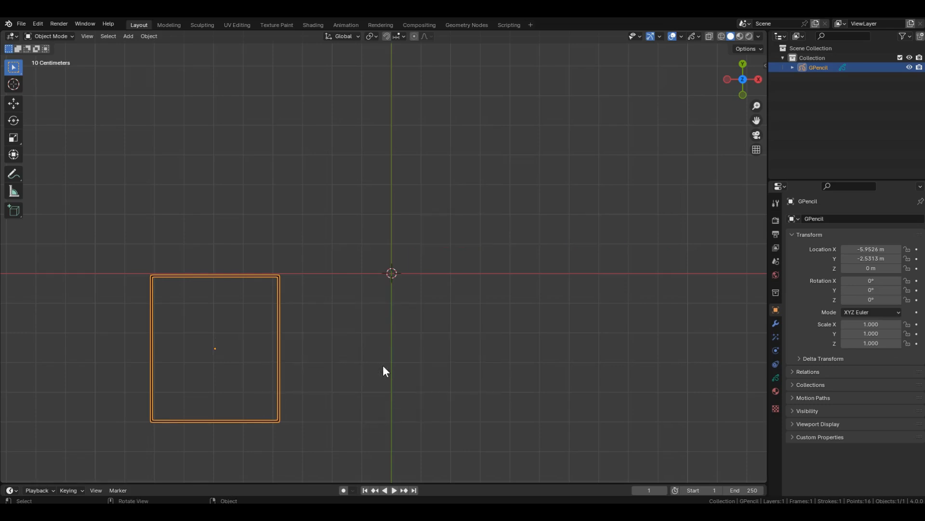
key("shift+s")
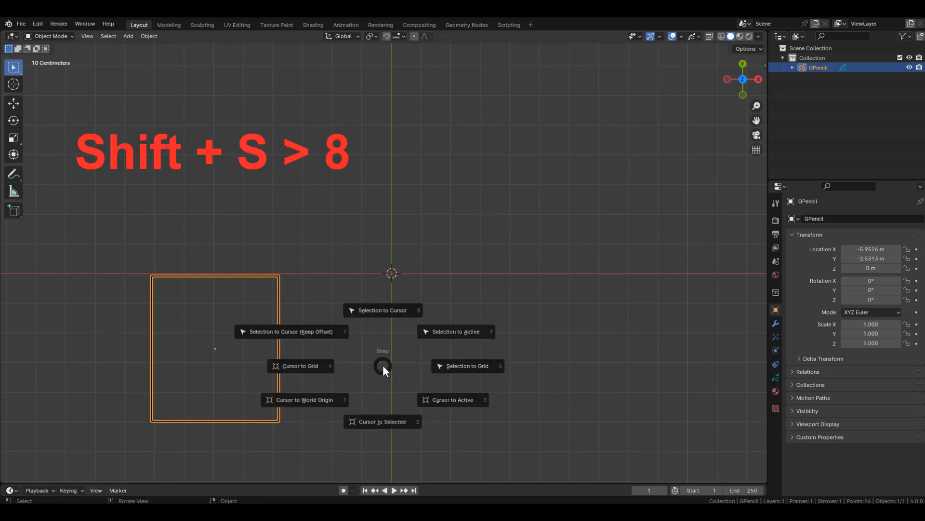
key("8")
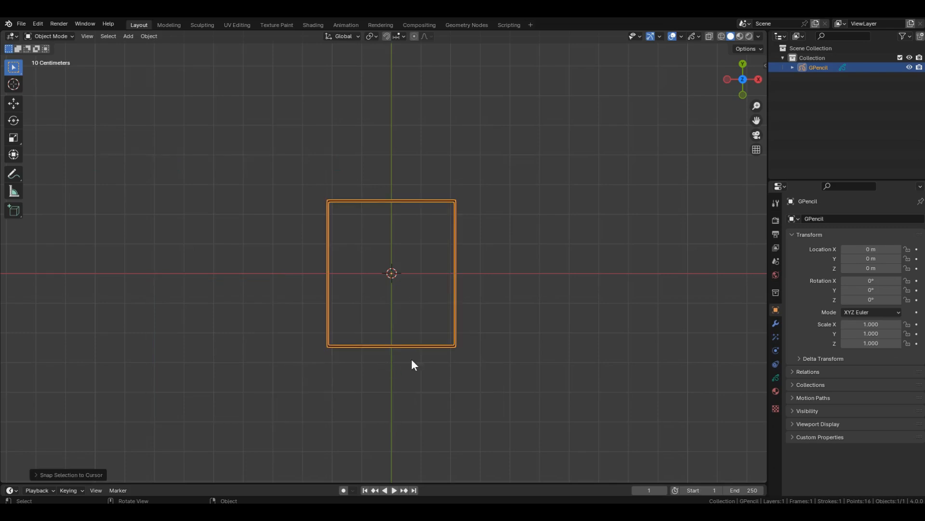
left_click(536, 288)
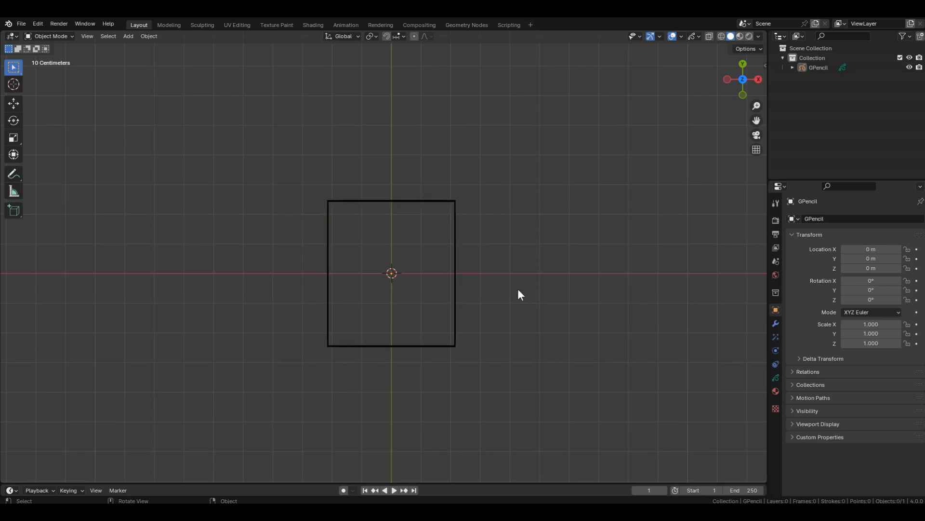
Step: Move all the rectangle's points in Edit Mode to the left of and slightly below the world origin
middle_click_drag(395, 270, 409, 218, "ctrl")
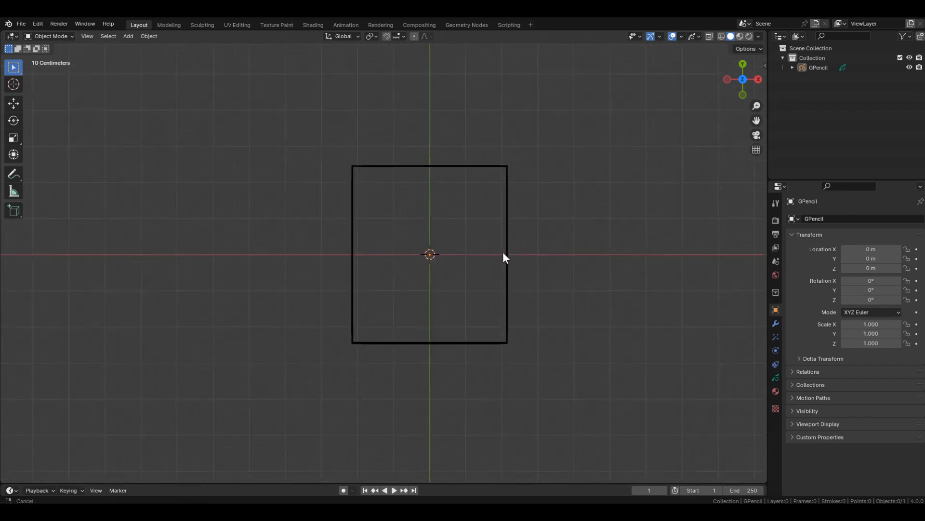
key("Tab")
key("g")
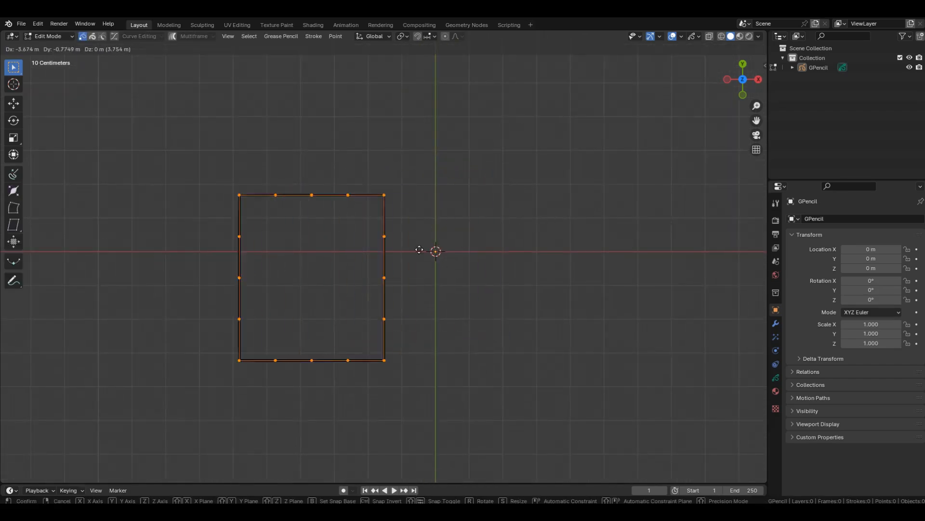
left_click(336, 265)
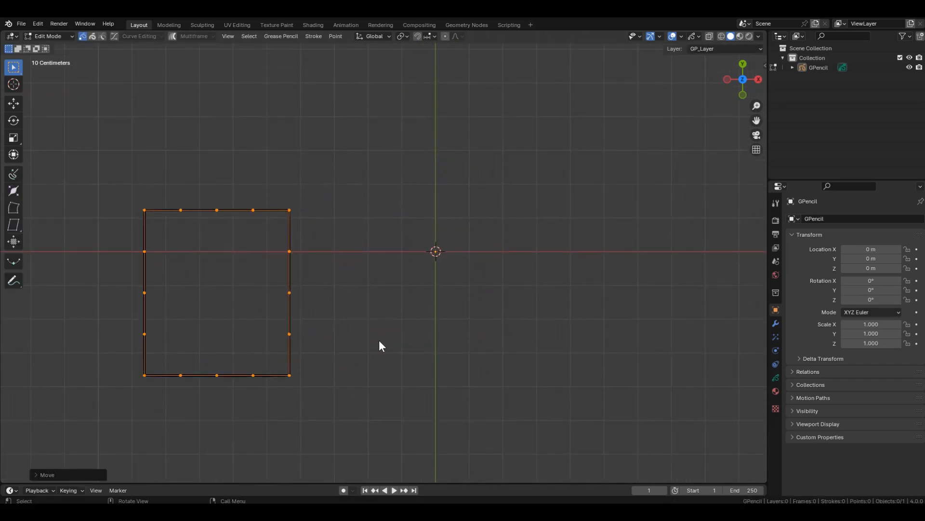
Step: Try snapping all selected points to the 3D cursor without offset and move one of the stacked points away from it
key("shift+s")
key("8")
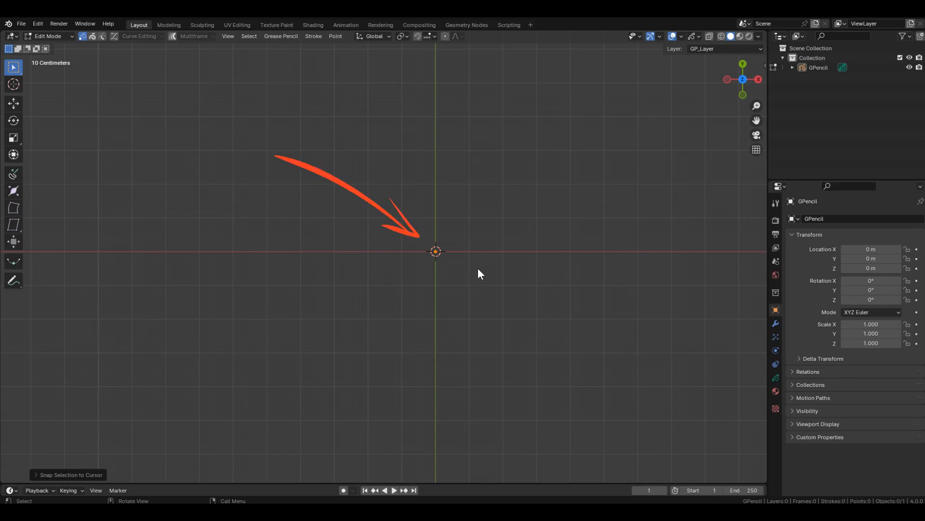
left_click(435, 253)
key("g")
left_click(398, 268)
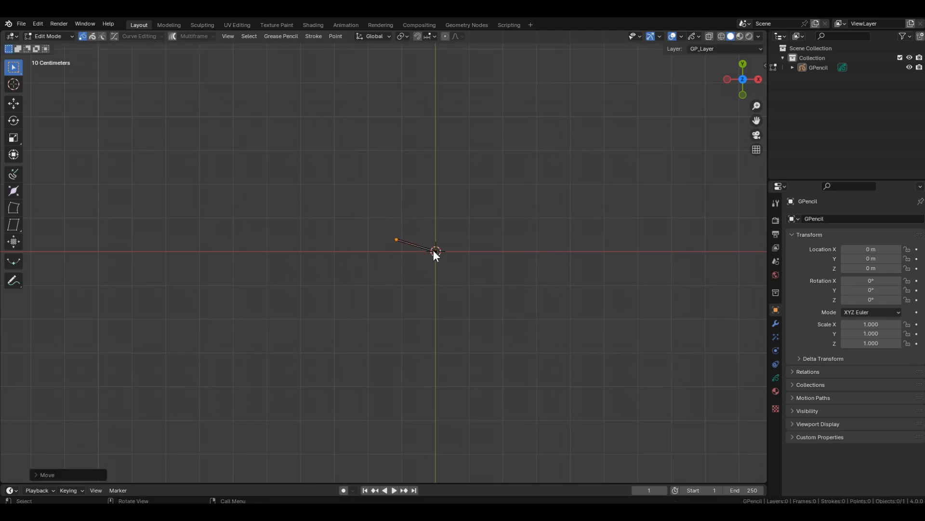
Step: Move several more of the stacked points individually away from the 3D cursor in different directions
left_click(438, 252)
key("g")
left_click(453, 249)
key("e")
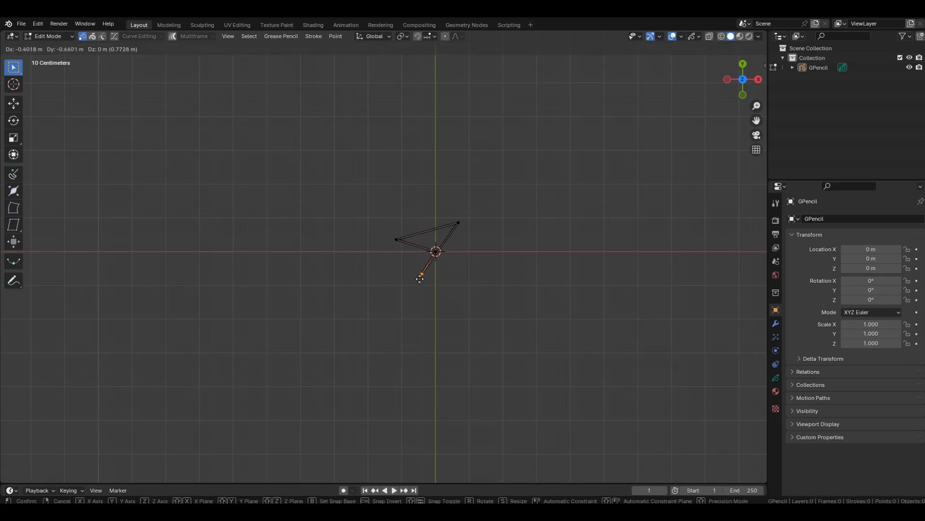
left_click(421, 275)
scroll(439, 241, "up", 7)
left_click(431, 274)
key("g")
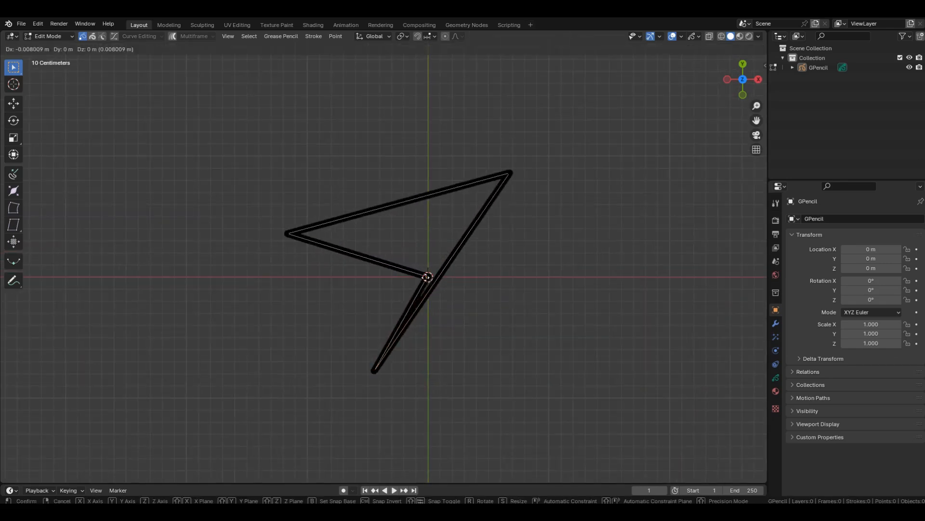
left_click(325, 283)
left_click(428, 275)
key("g")
left_click(267, 271)
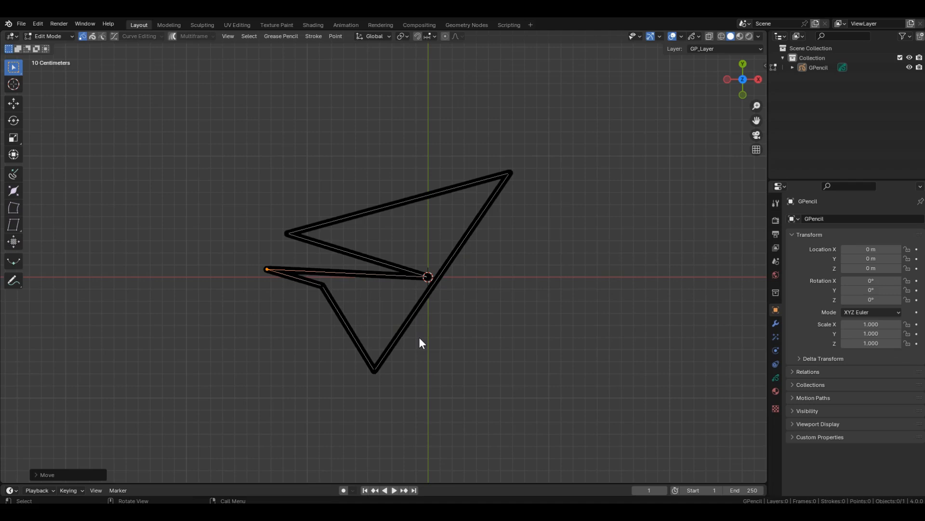
Step: Undo the individual point moves and the snap of the points to the 3D cursor
scroll(427, 334, "down", 7)
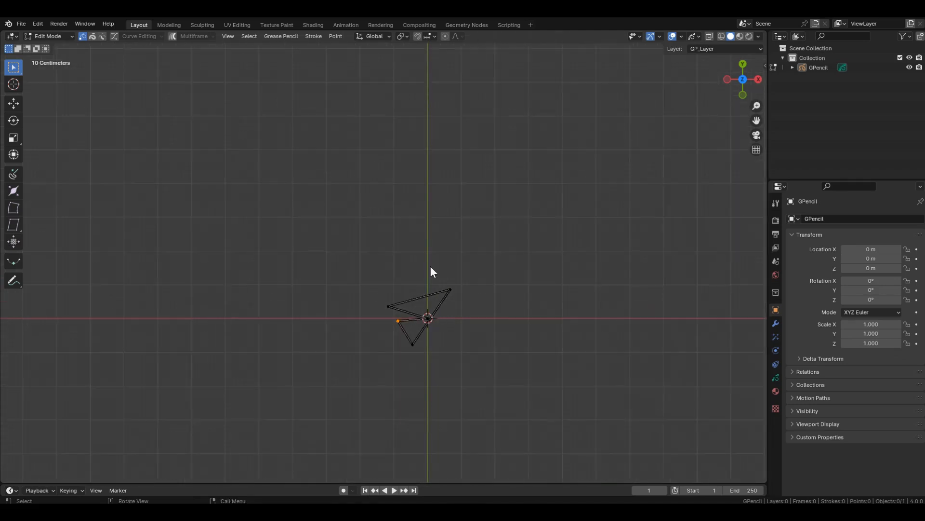
middle_click_drag(438, 306, 446, 278, "shift")
middle_click_drag(445, 279, 450, 263, "shift")
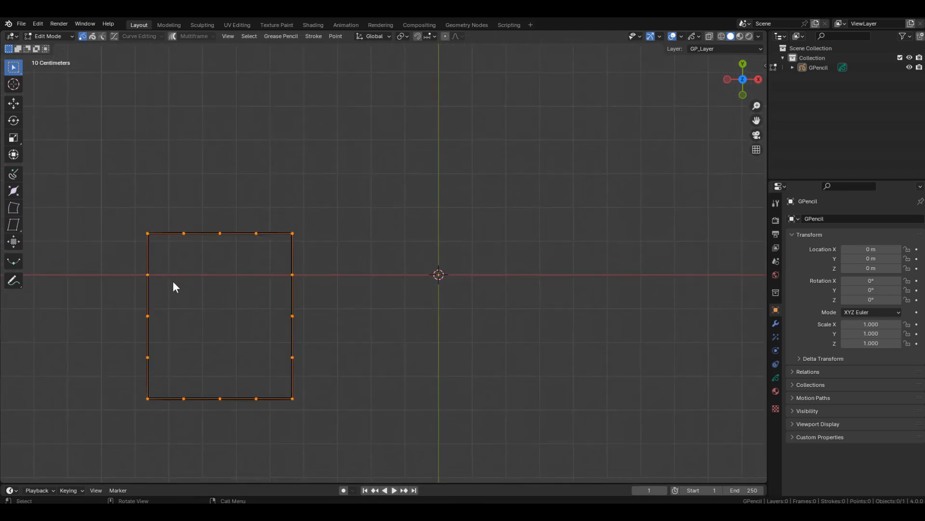
Step: Snap the rectangle's selected points to the 3D cursor with the With Offset option enabled
key("shift+s")
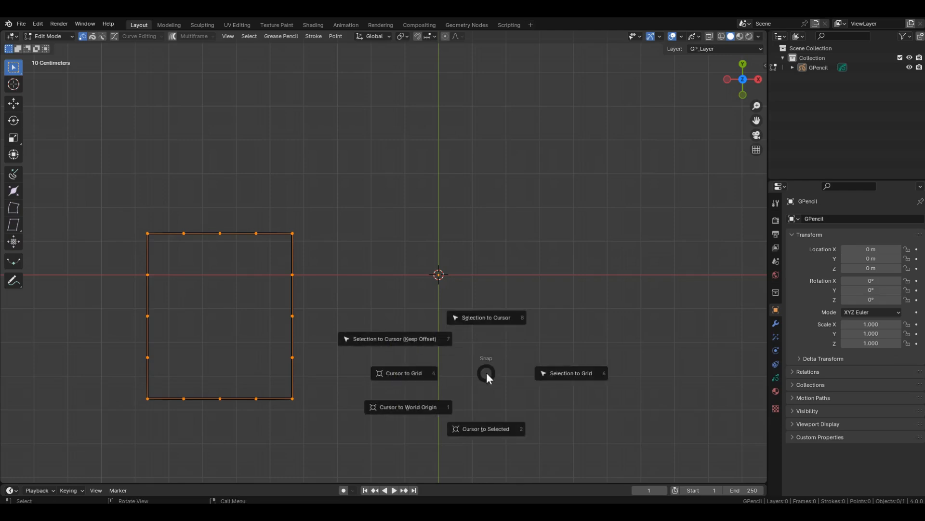
left_click(479, 316)
left_click(33, 474)
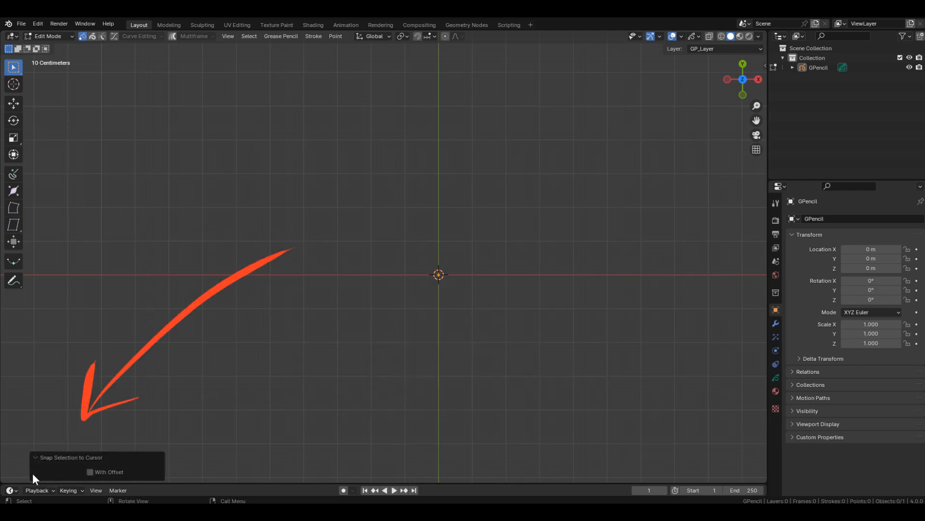
left_click(90, 471)
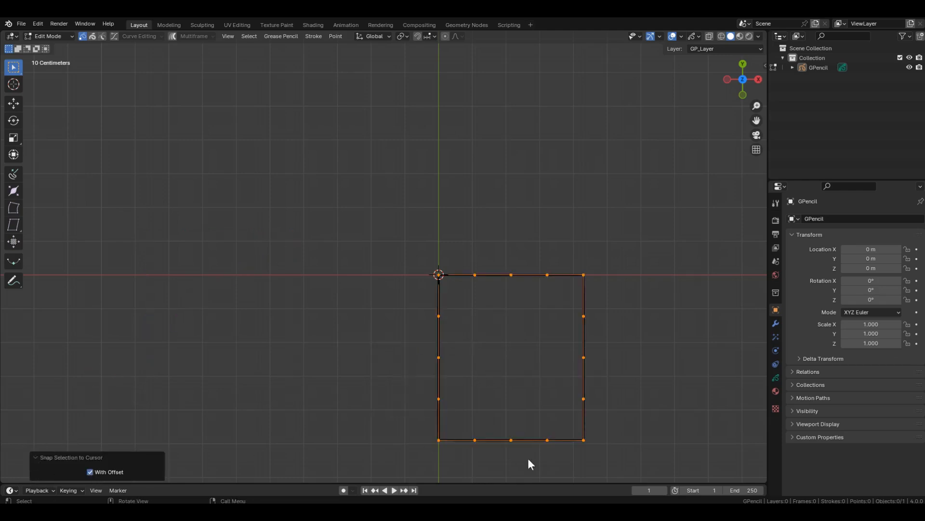
Step: Snap the 3D cursor to the centre of the rectangle's selected points and switch to Object Mode
middle_click_drag(611, 431, 566, 367, "shift")
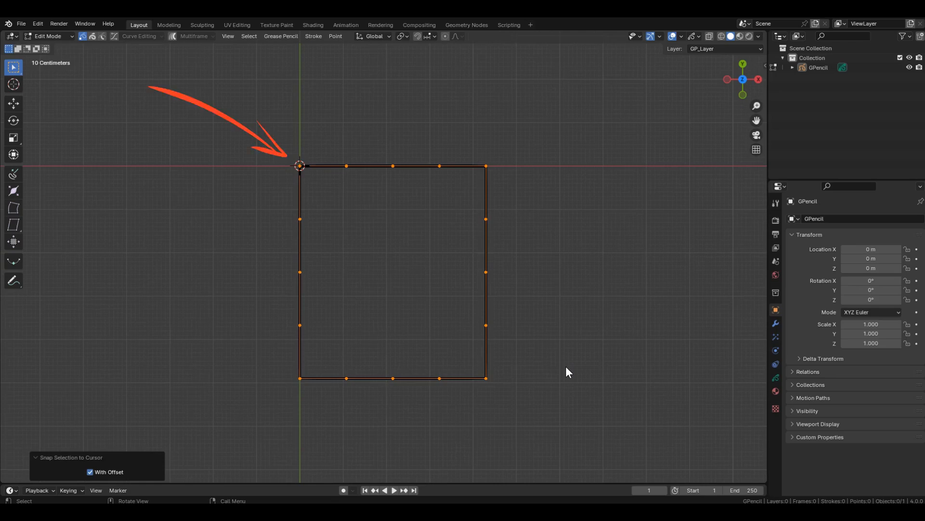
middle_click_drag(312, 191, 407, 293, "shift")
middle_click_drag(395, 268, 395, 331, "ctrl")
key("shift+s")
key("2")
key("Tab")
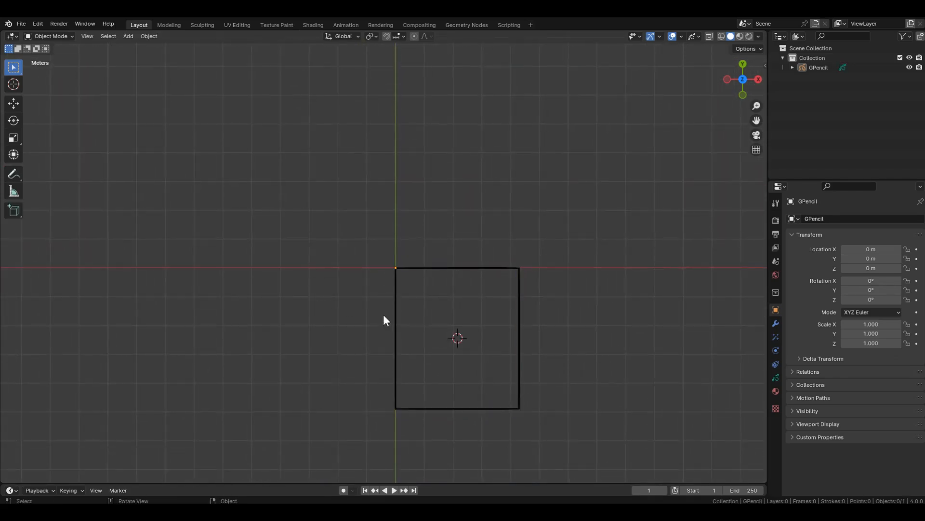
Step: Set the rectangle object's origin to the 3D cursor and use snapping to centre the object and cursor on the world origin
left_click(438, 268)
right_click(301, 234)
mouse_move(301, 234)
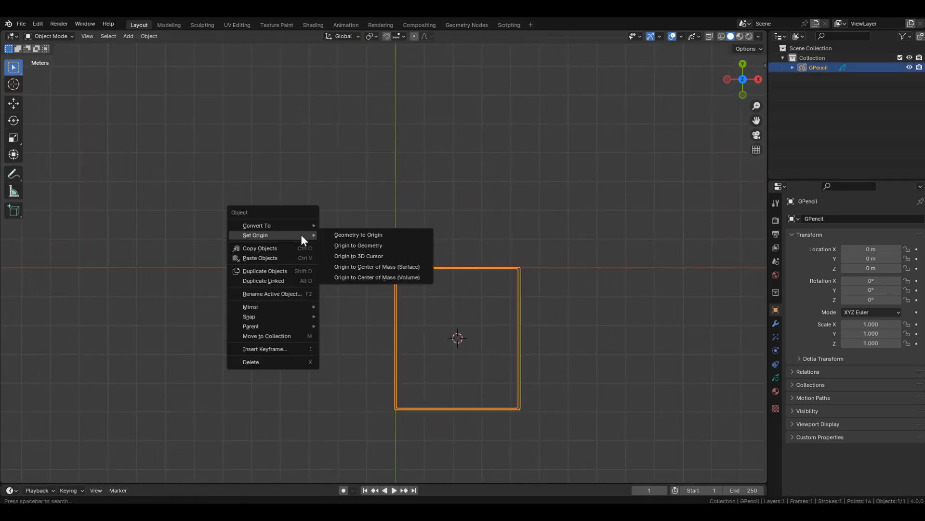
left_click(337, 253)
key("shift+s")
left_click(519, 272)
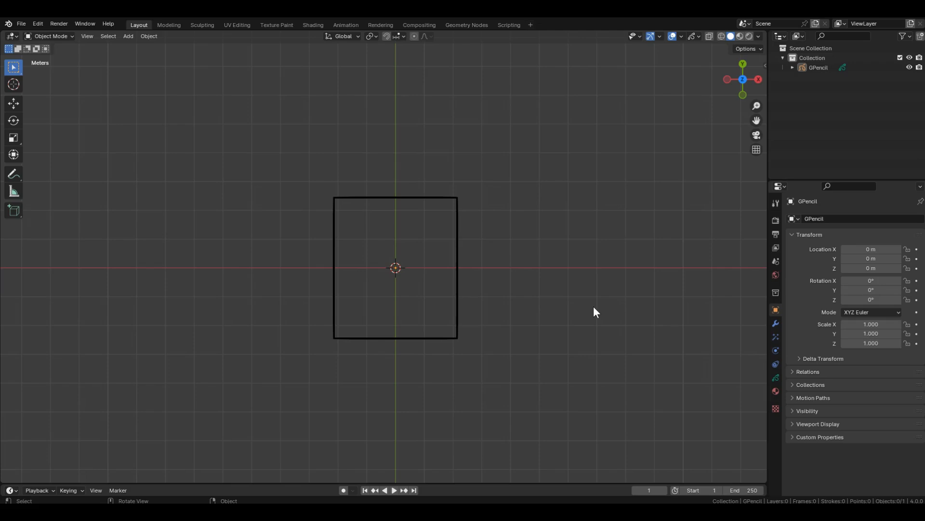
Step: Enter Edit Mode and dissolve the intermediate points on all four sides of the rectangle, keeping its corner points
left_click(405, 37)
key("Tab")
left_click_drag(352, 177, 444, 379)
left_click_drag(315, 220, 557, 326, "shift")
key("ctrl+x")
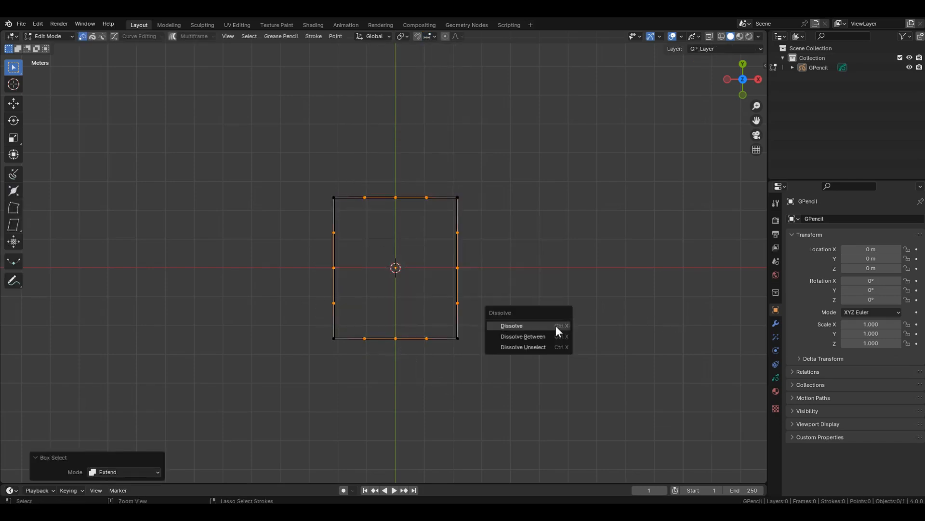
left_click(556, 326)
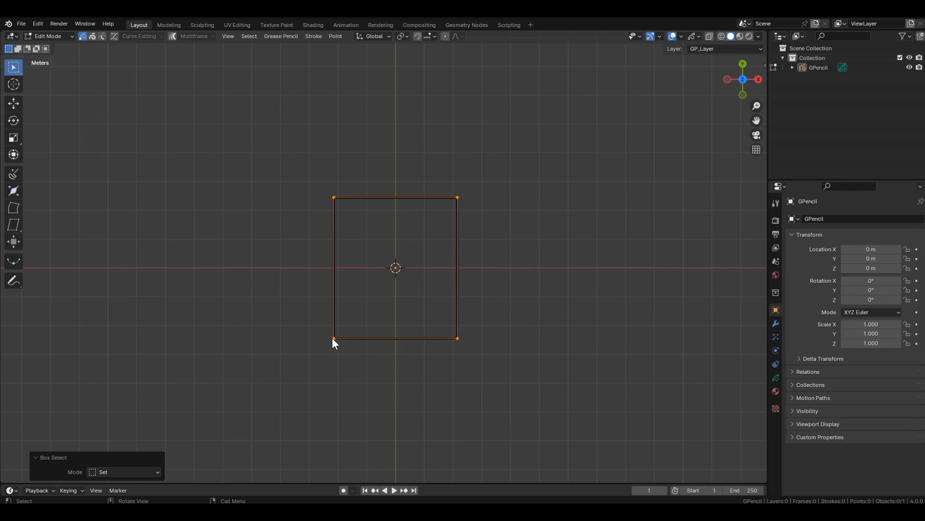
Step: Move the rectangle's four corner points freely off the grid to make an irregular quadrilateral
left_click_drag(333, 337, 360, 304)
left_click_drag(334, 197, 342, 234)
left_click_drag(453, 199, 440, 200)
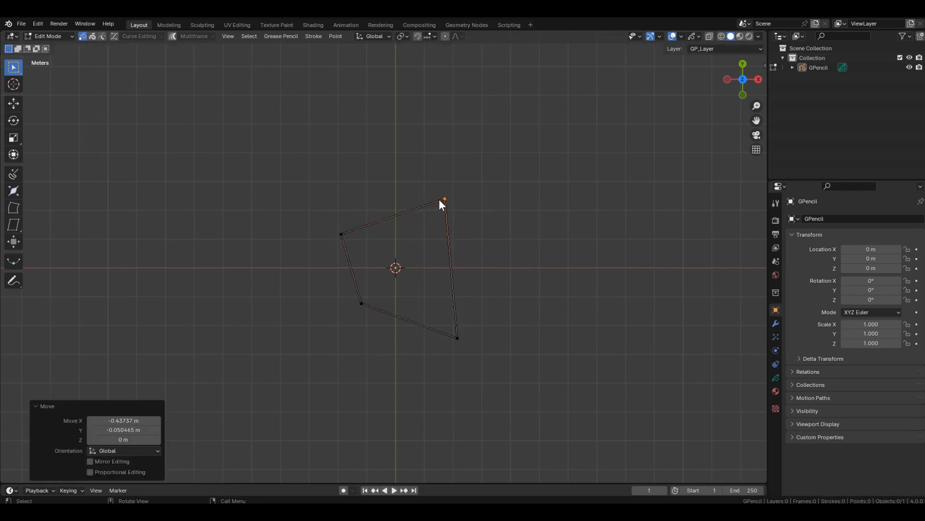
left_click_drag(455, 335, 598, 253)
scroll(554, 251, "up", 4)
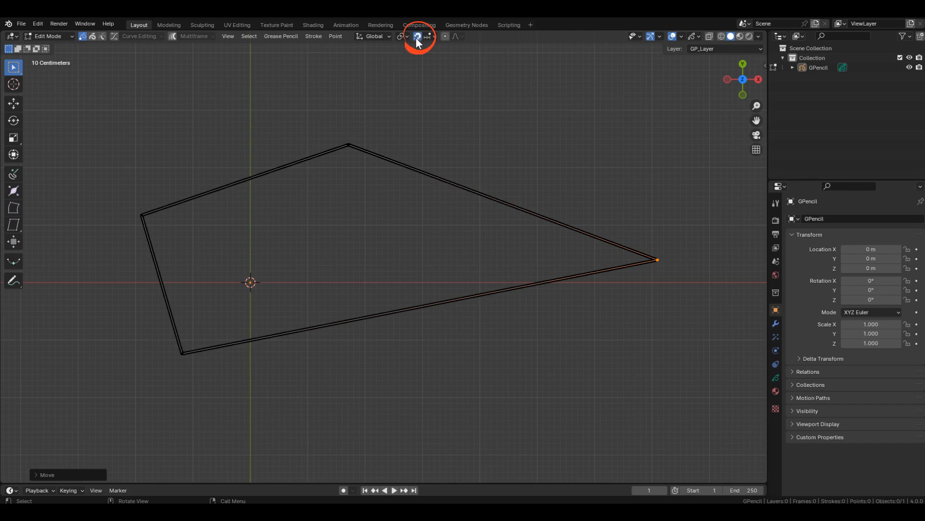
Step: With increment snapping turned on, move the quadrilateral's top corner point slightly down and to the right
left_click(345, 146)
key("g")
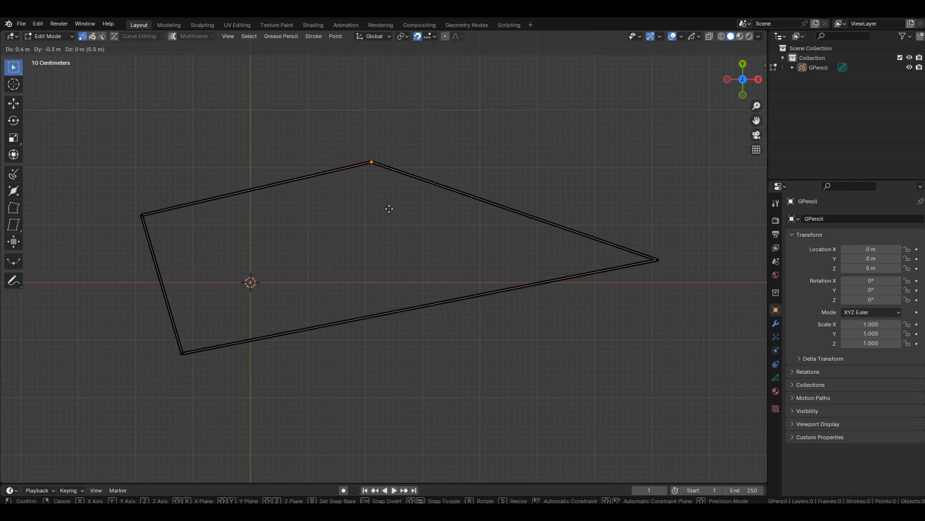
left_click(383, 215)
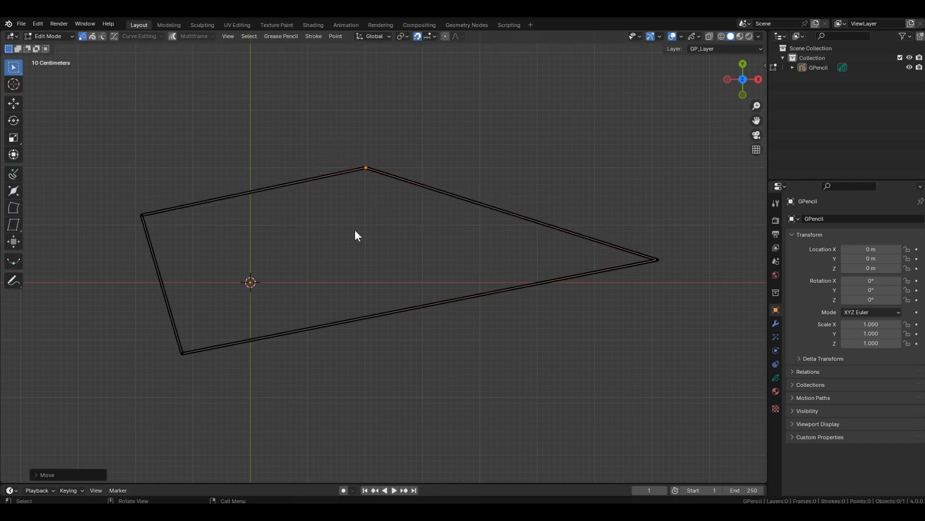
Step: Move the far-right corner point in increments to directly below the upper-right corner, level with the X axis
left_click(656, 261)
key("g")
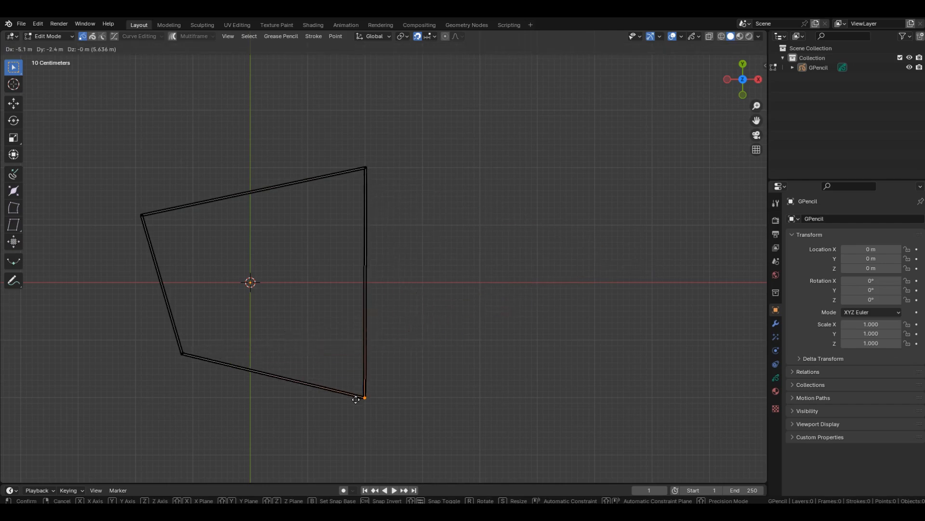
left_click(356, 398)
middle_click_drag(356, 398, 448, 372, "shift")
key("g")
left_click(446, 253)
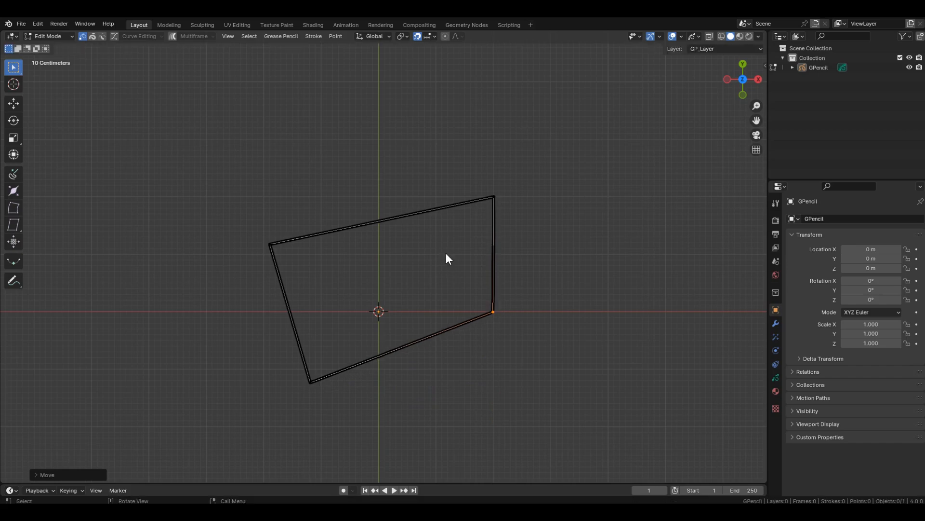
Step: Move the upper-left corner point in increments close to the Y axis, level with the upper-right corner
scroll(479, 241, "up", 4)
left_click(68, 221)
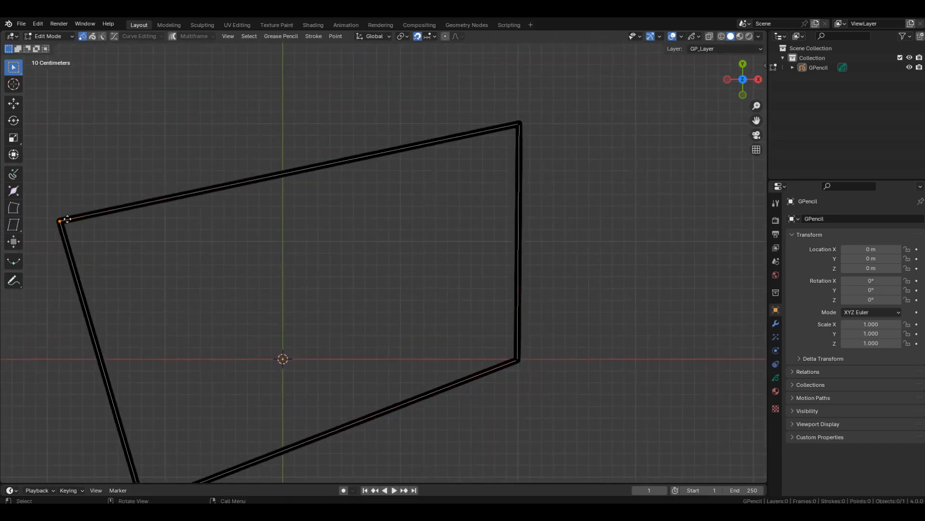
key("g")
left_click(295, 127)
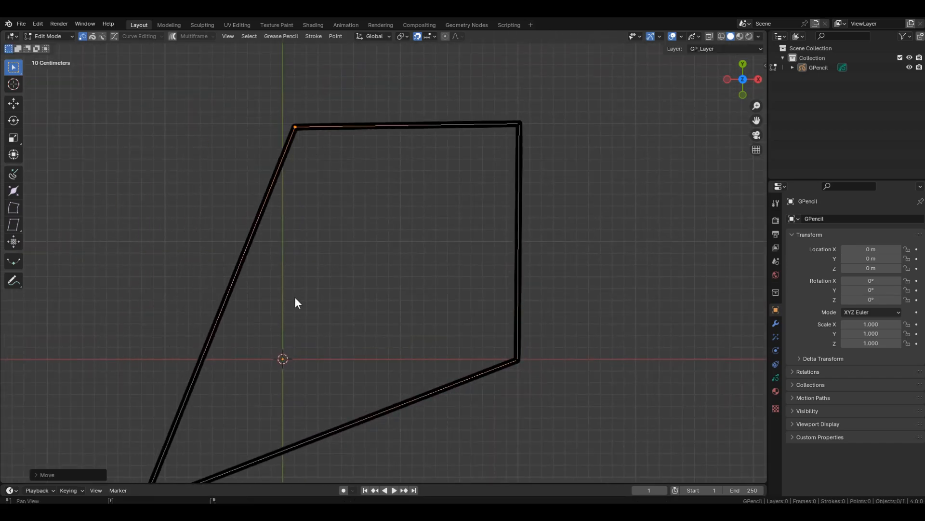
Step: Move the lower-left corner point in increments close to the world origin
middle_click_drag(294, 297, 330, 266, "shift")
scroll(323, 270, "down", 1)
left_click(190, 456)
key("g")
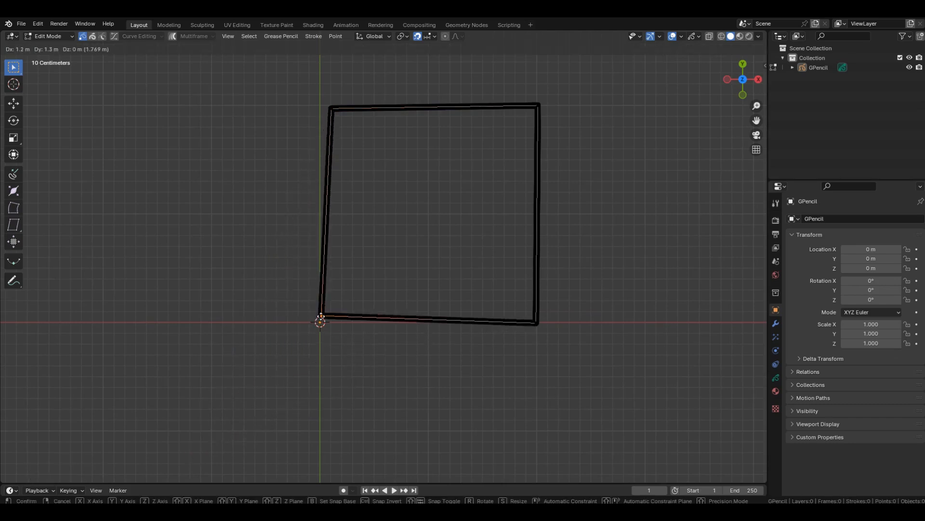
left_click(325, 319)
Step: Move the upper-left corner point in increments toward the Y axis, above the lower-left corner, and deselect it
middle_click_drag(381, 252, 350, 287, "shift")
scroll(350, 293, "up", 2)
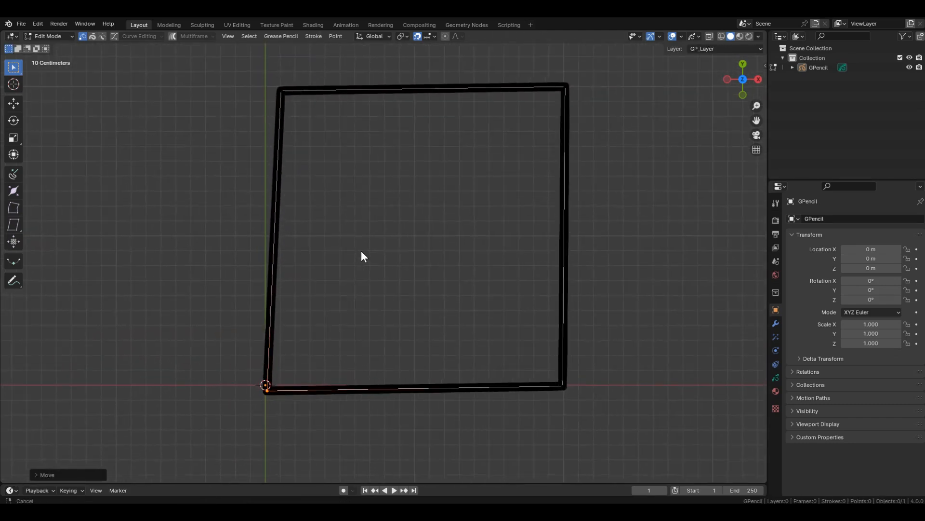
left_click(284, 94)
key("g")
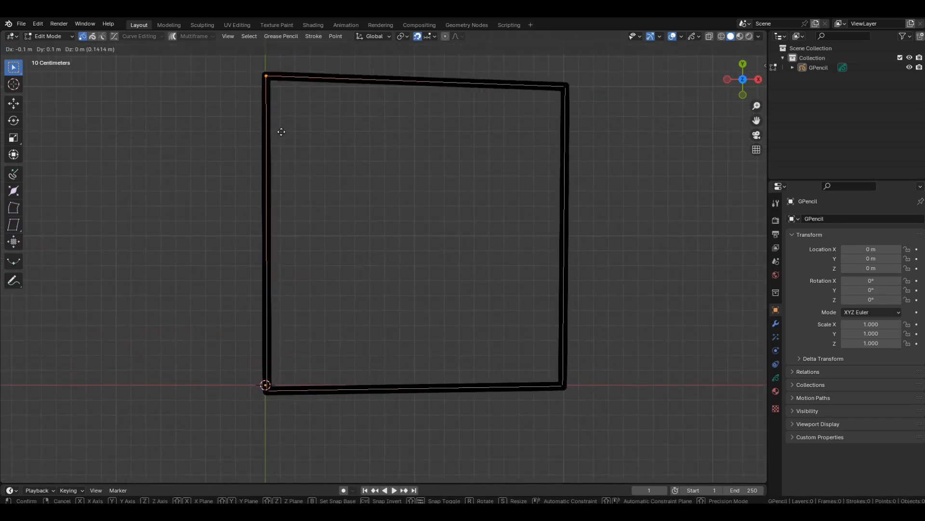
left_click(279, 140)
left_click(330, 211)
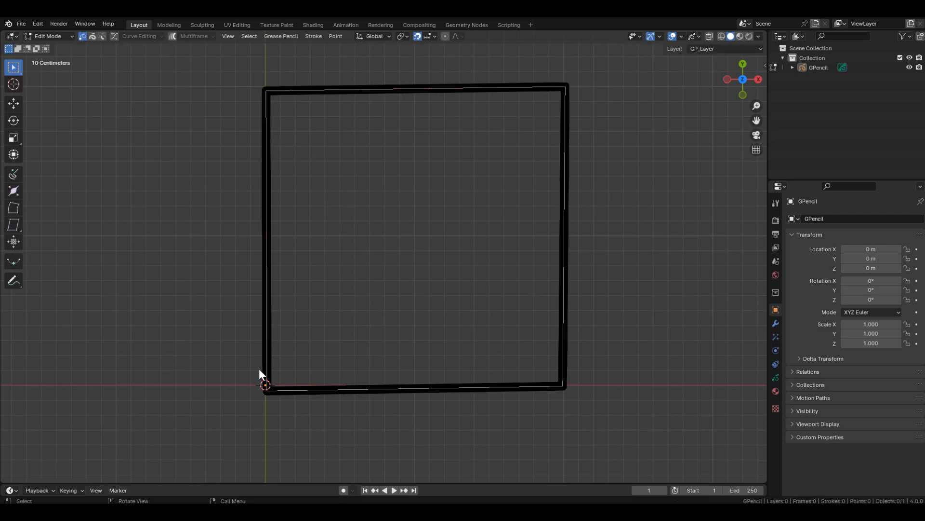
Step: Try to align the lower-left corner point exactly with the world origin using increment snapping
scroll(269, 391, "up", 3)
left_click(271, 385)
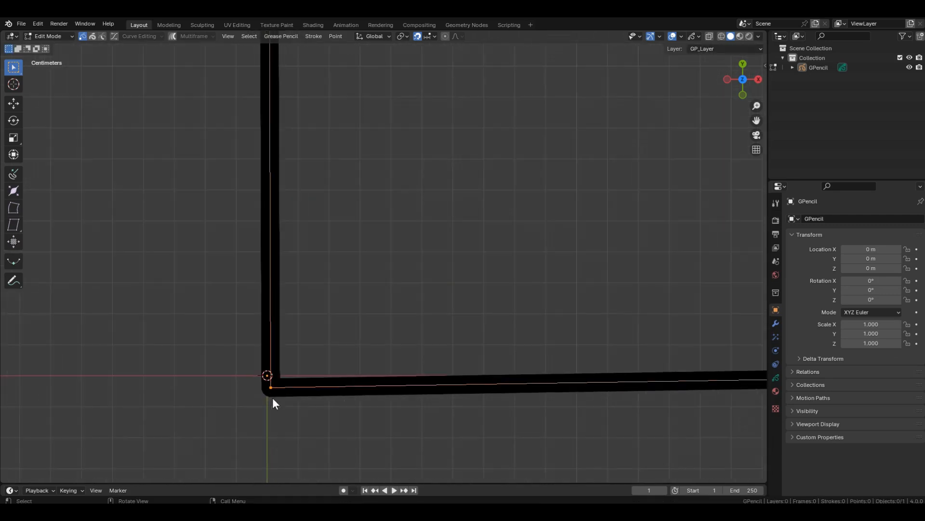
scroll(273, 398, "down", 4)
key("g")
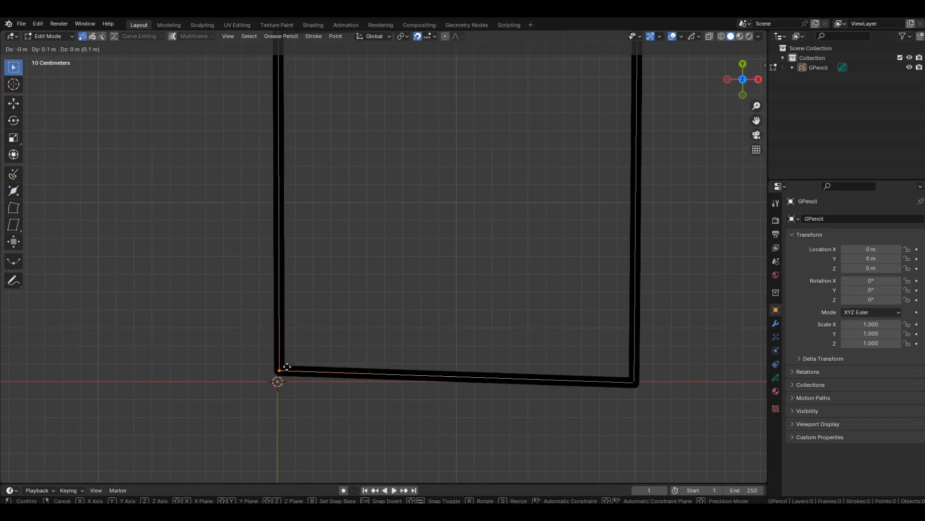
left_click(286, 384)
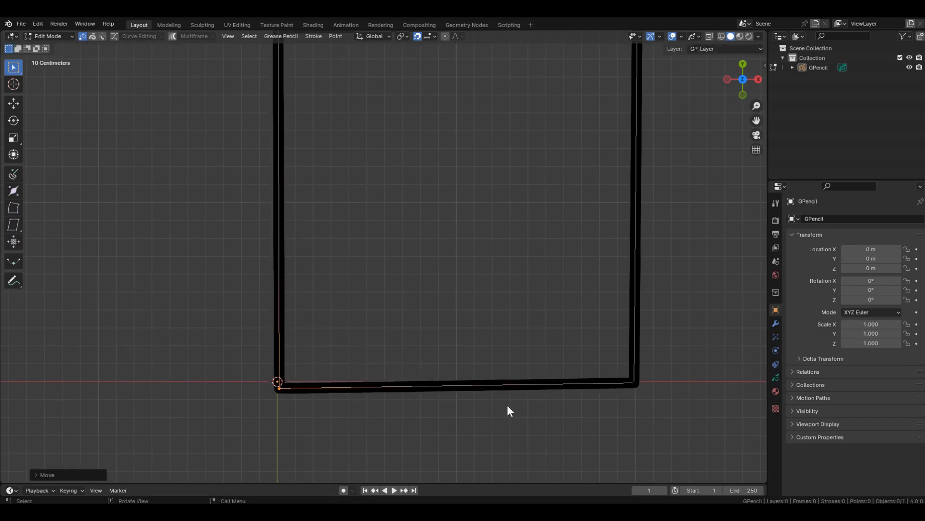
Step: Try to align the lower-right and upper-right corner points with the grid using increment snapping
left_click(633, 406)
key("g")
left_click(639, 413)
scroll(591, 419, "down", 5)
scroll(599, 284, "up", 11)
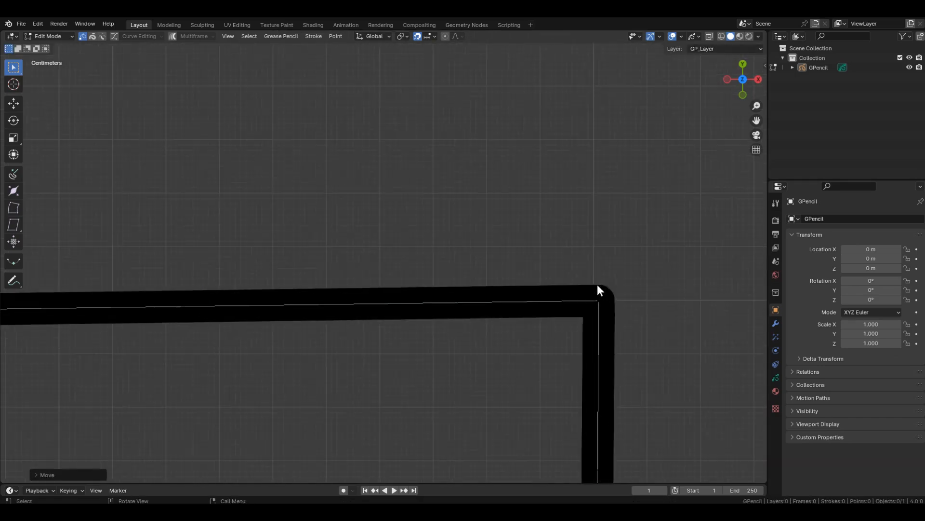
left_click(584, 294)
scroll(584, 295, "down", 7)
key("g")
left_click(597, 318)
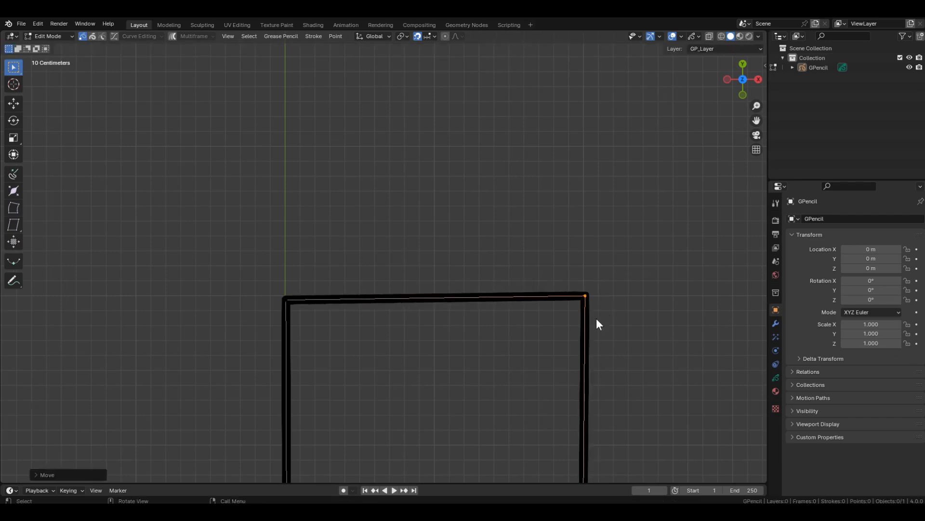
Step: Nudge the upper-right corner point off the grid by about 0.03 m in X and 0.04 m in Y
key("g")
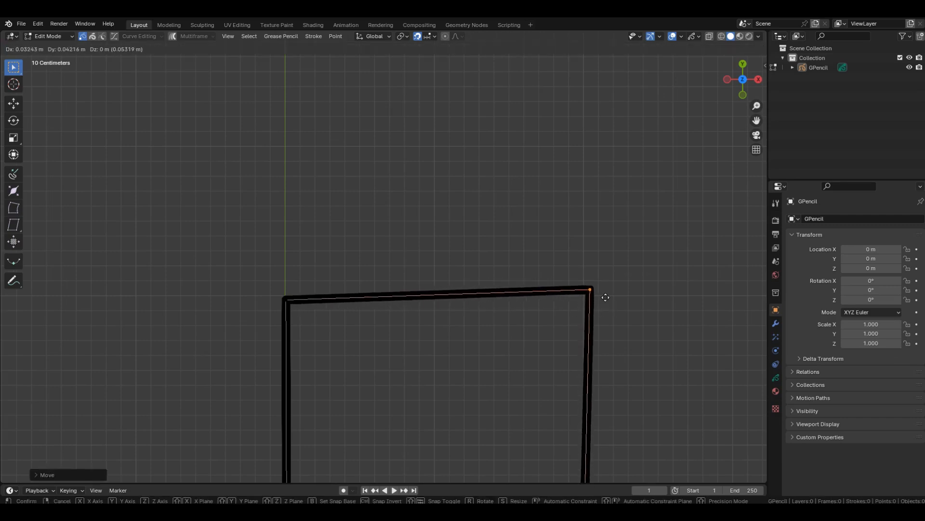
left_click(606, 298)
key("g")
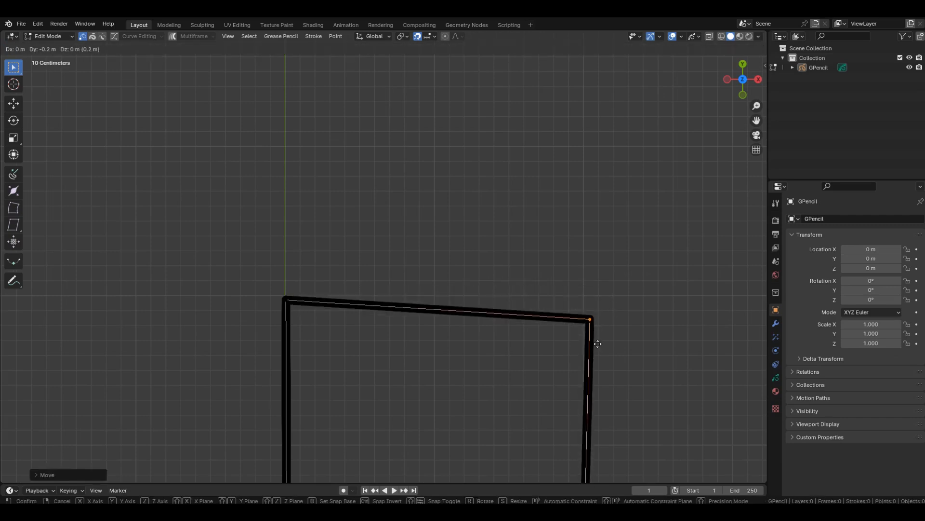
right_click(598, 326)
scroll(385, 249, "down", 1)
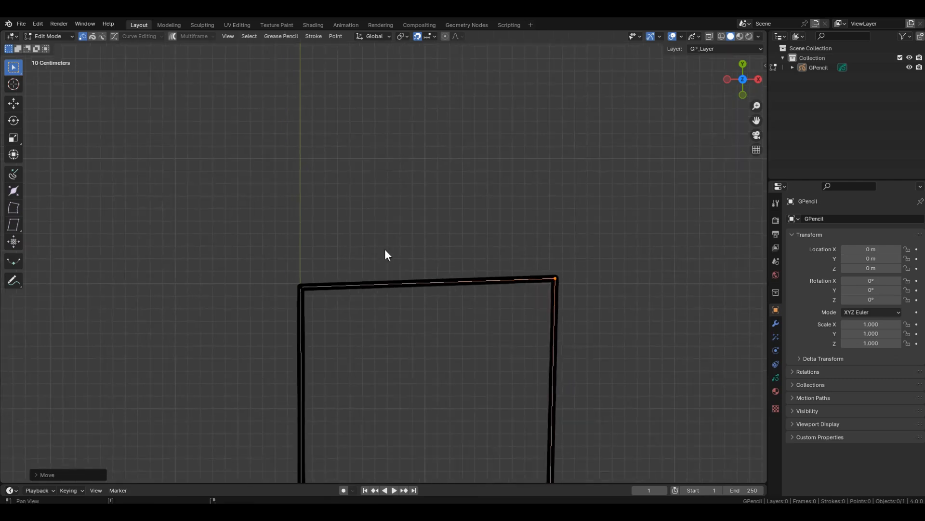
Step: Enable Absolute Grid Snap and snap the upper-right corner point to the nearest grid intersection
middle_click_drag(385, 249, 380, 147, "shift")
left_click(434, 37)
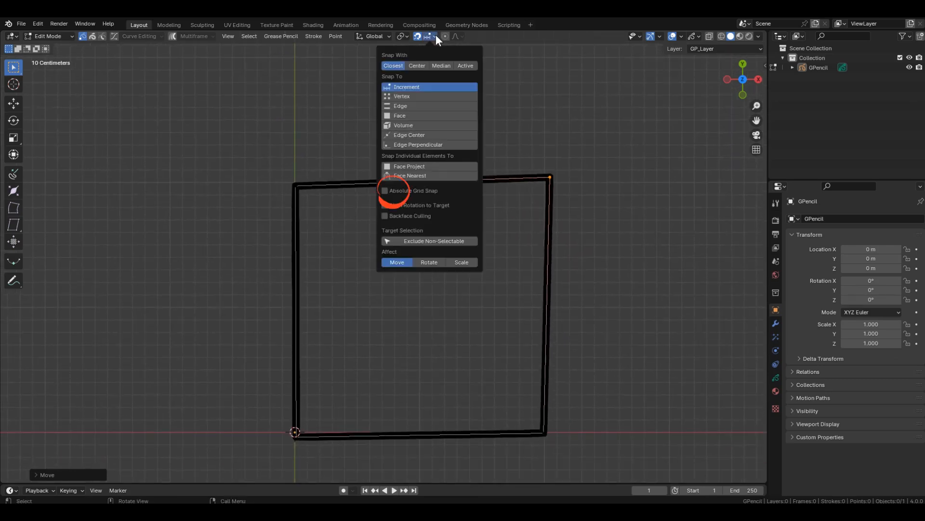
left_click(385, 191)
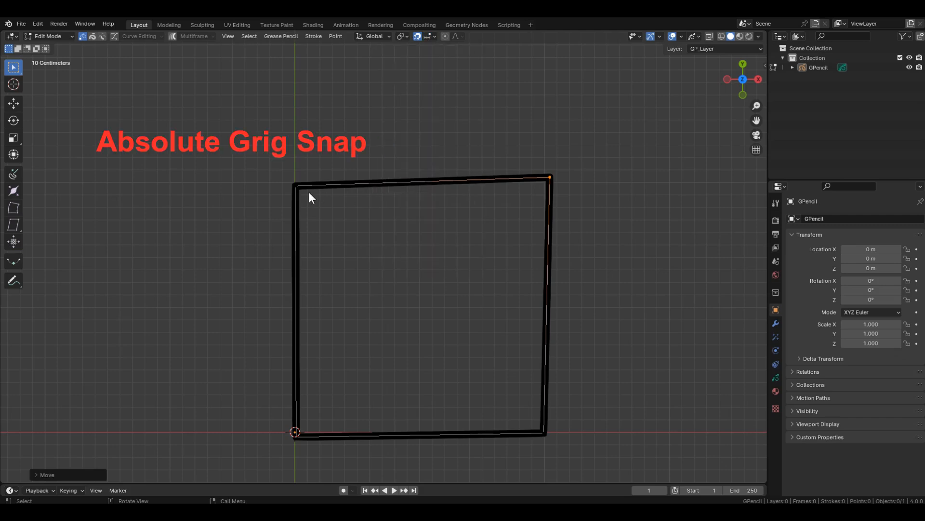
key("g")
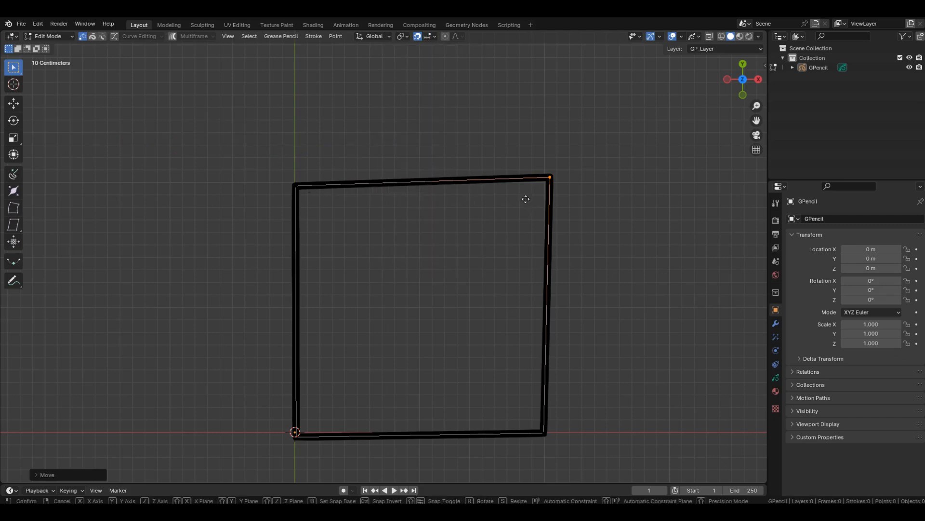
left_click(526, 199)
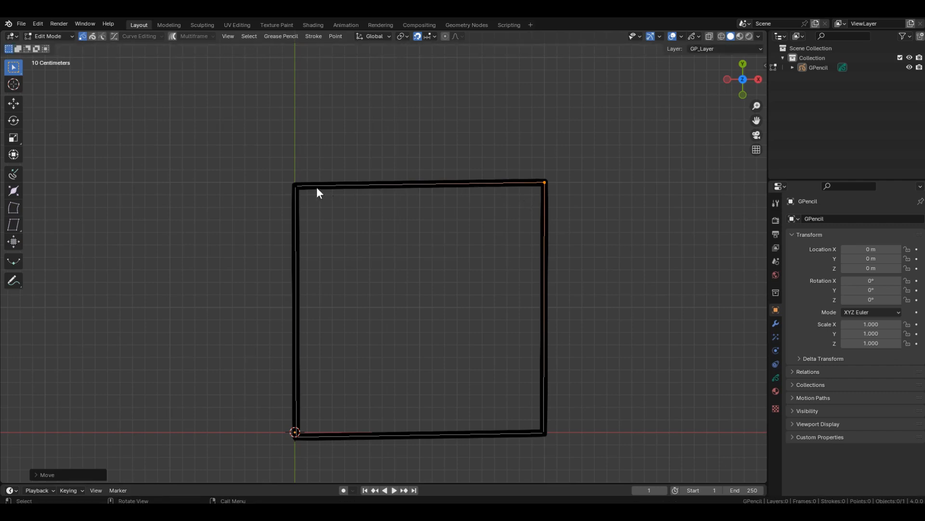
Step: Snap the upper-left corner point to the grid on the Y axis and the lower-left corner point to the world origin
left_click_drag(279, 166, 339, 227)
key("g")
left_click(343, 227)
left_click_drag(277, 454, 337, 410)
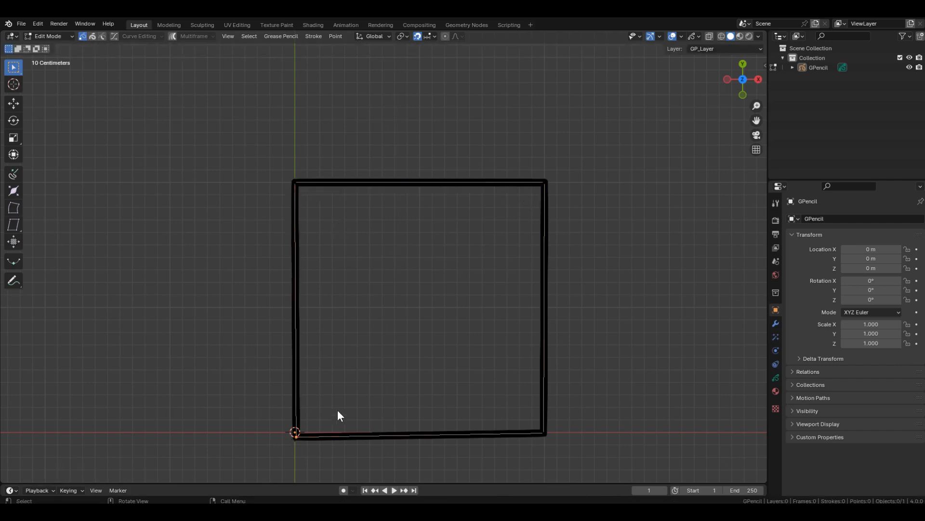
key("g")
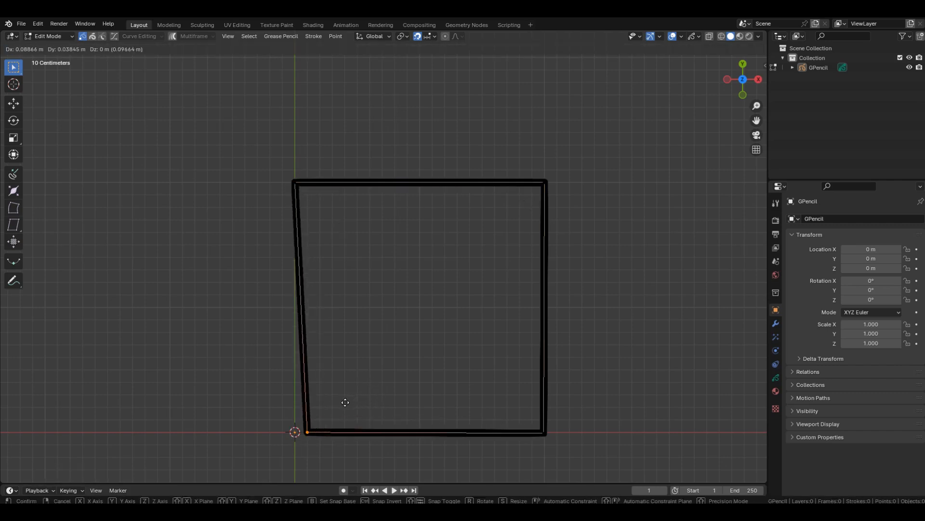
left_click(344, 403)
Step: Snap the lower-right corner point to the grid on the X axis, directly below the upper-right corner
left_click_drag(561, 450, 526, 426)
key("g")
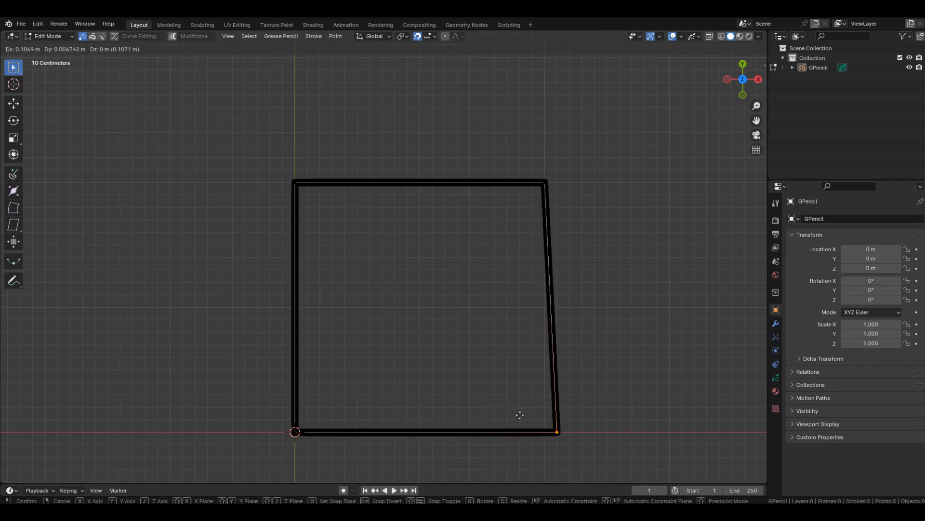
left_click(516, 416)
scroll(548, 411, "up", 1)
middle_click_drag(549, 411, 549, 400, "ctrl")
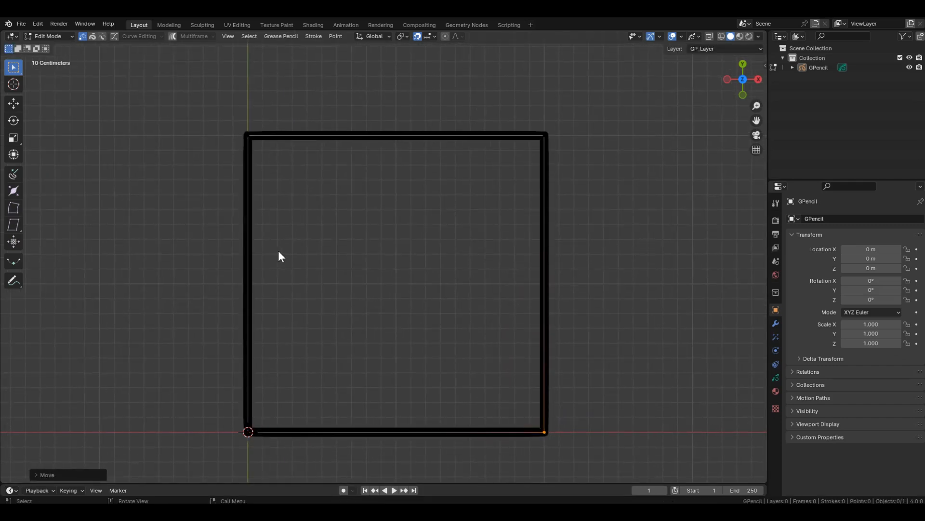
middle_click_drag(279, 250, 319, 280, "ctrl")
left_click_drag(252, 155, 528, 389)
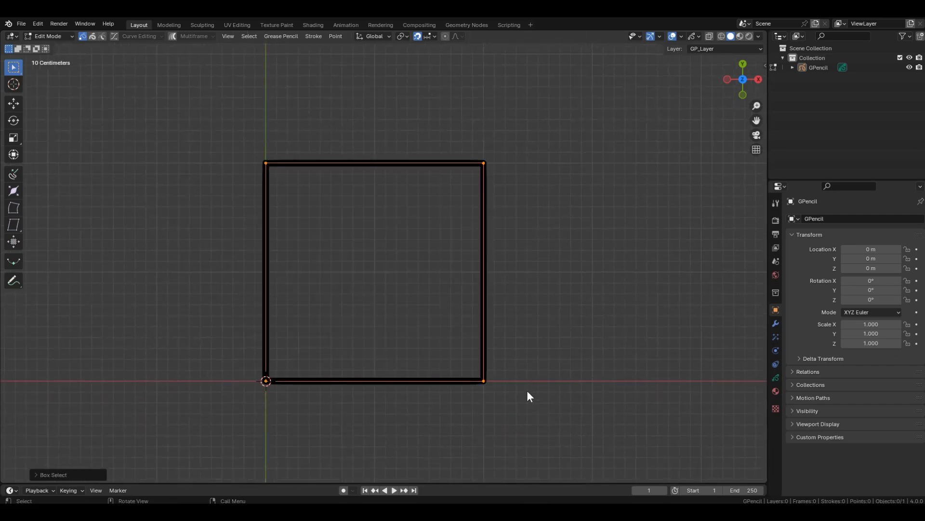
key("g")
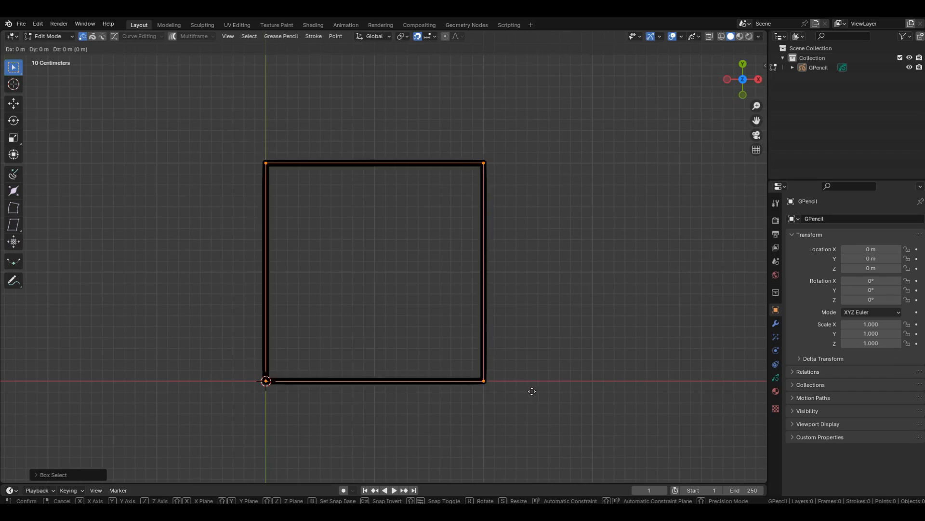
left_click(532, 392)
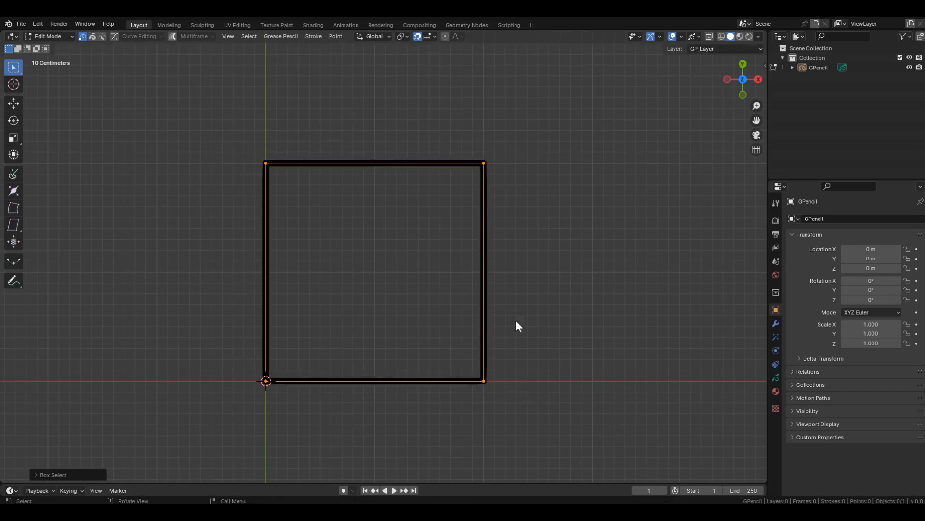
Step: Move the upper-right corner point off the grid by about -0.25 m in X and -0.26 m in Y
left_click(487, 167)
key("g")
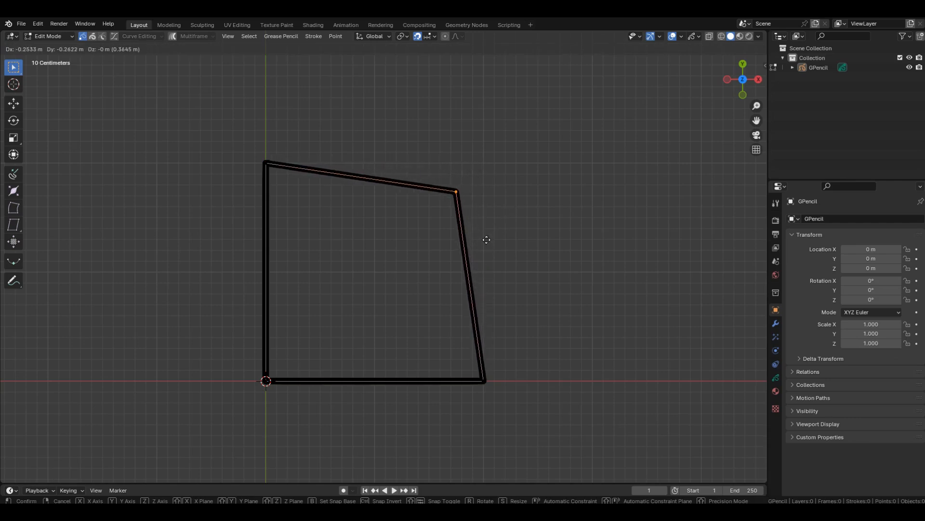
left_click(486, 240)
scroll(471, 210, "up", 2)
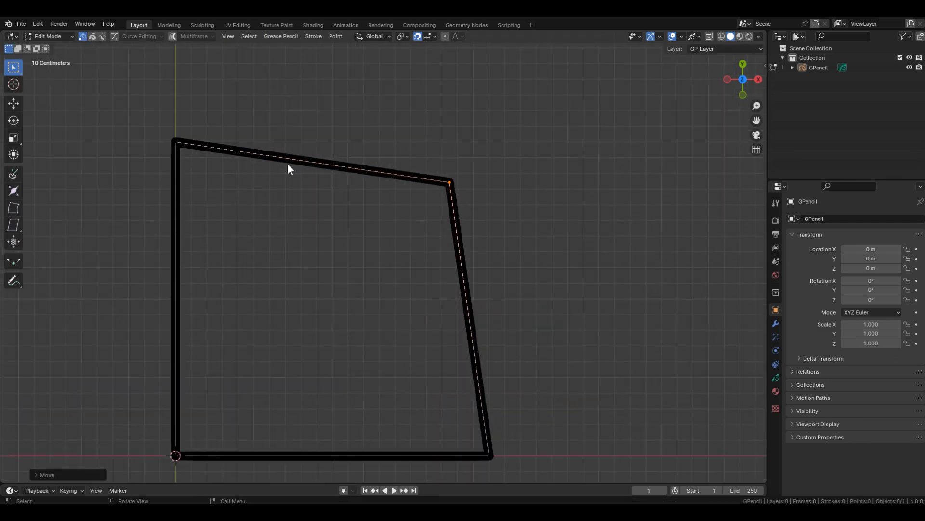
mouse_move(112, 96)
left_mouse_down()
mouse_move(407, 295)
mouse_move(581, 451)
mouse_move(589, 471)
left_mouse_up()
key("g")
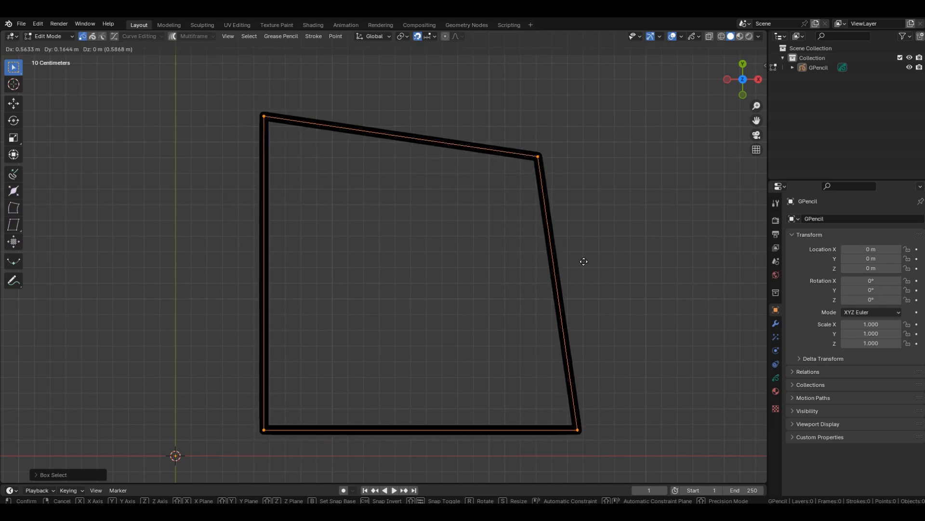
key("Escape")
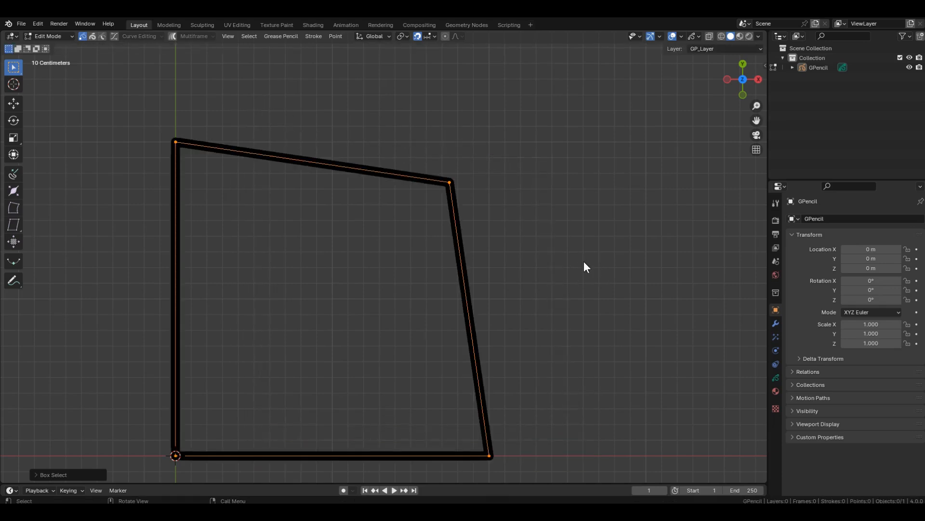
Step: Snap the upper-right corner point back onto the grid so the shape forms a square
left_click(450, 183)
key("g")
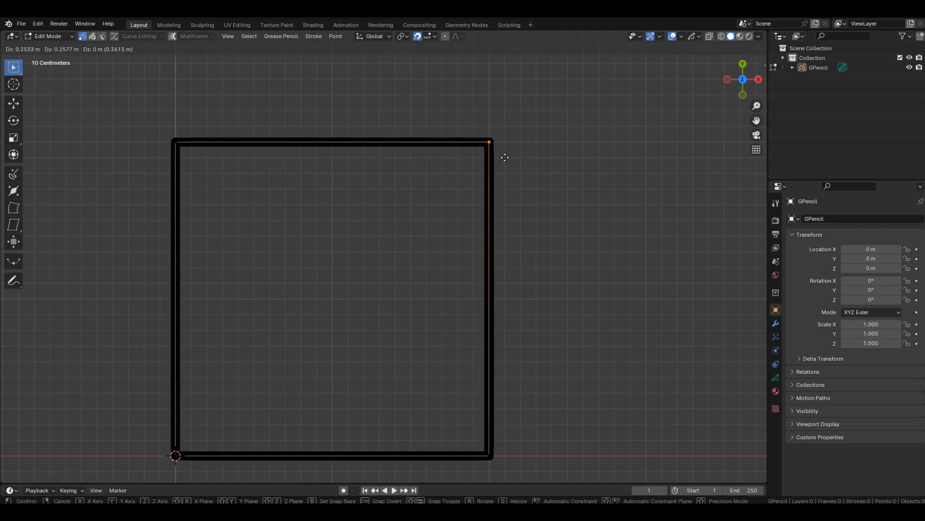
left_click(506, 157)
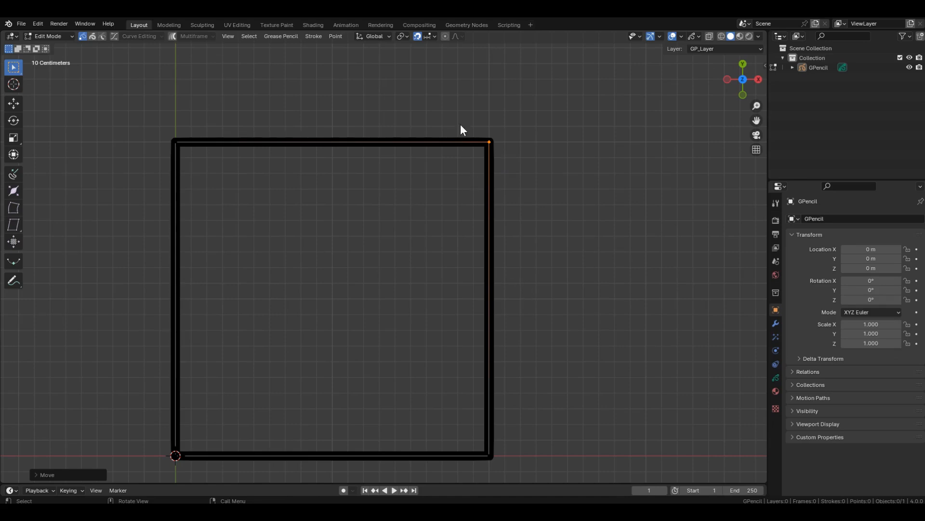
Step: Draw a slanted straight line with the Line tool beside the square, ending slightly below the X axis
middle_click_drag(456, 97, 451, 148, "ctrl")
middle_click_drag(560, 167, 319, 200, "shift")
key("Tab")
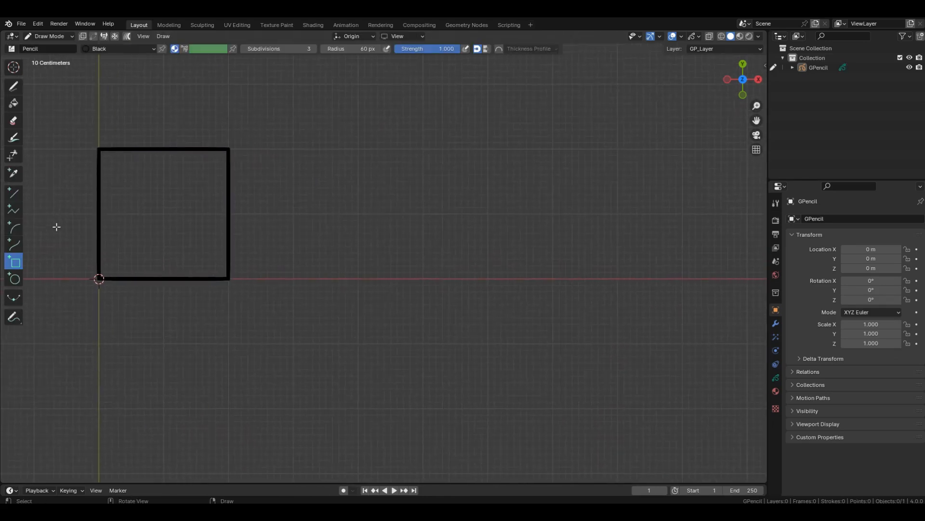
left_click(13, 194)
left_click_drag(305, 224, 592, 282)
key("Return")
Step: In Edit Mode, move the line's individual points up and down to bend it into an irregular zigzag
key("Tab")
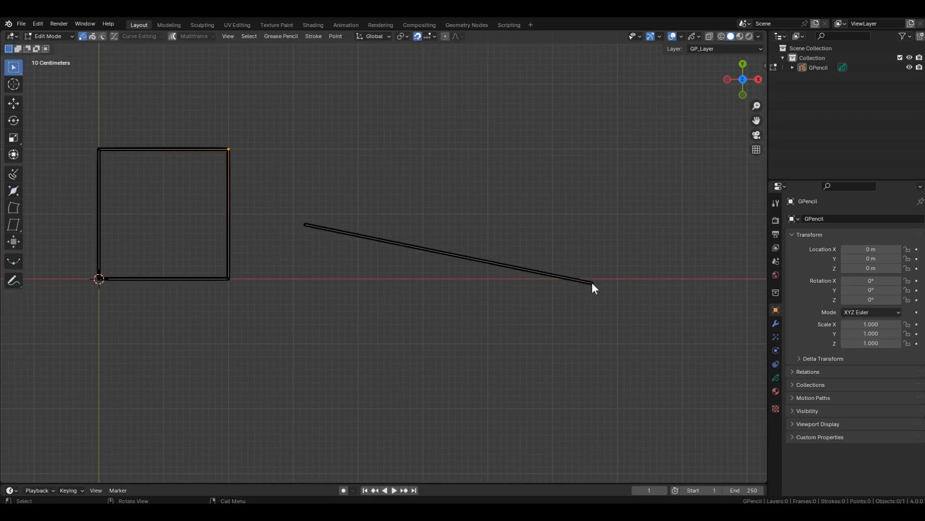
key("g")
left_click(356, 268)
left_click(392, 246)
key("g")
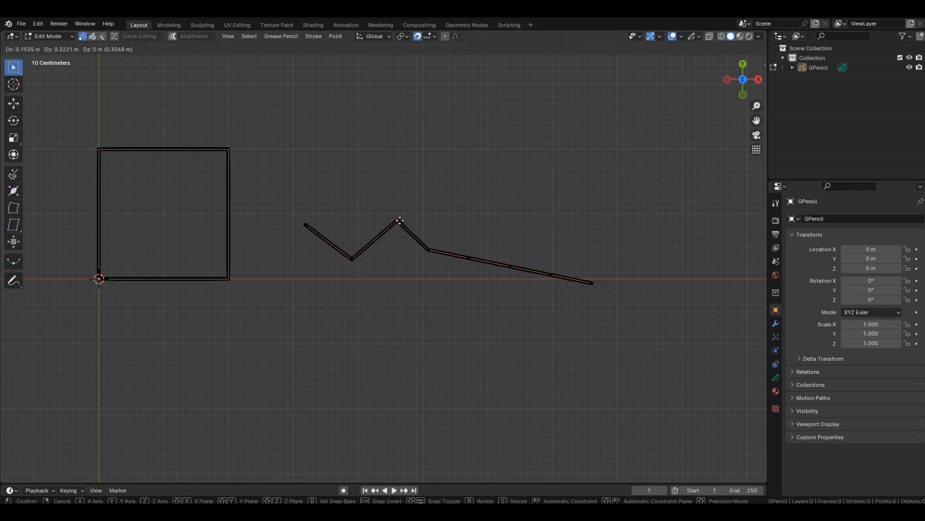
left_click(402, 225)
left_click(433, 254)
key("g")
left_click(434, 270)
left_click(486, 312)
left_click(511, 267)
key("g")
left_click(522, 248)
left_click(550, 274)
key("g")
left_click(542, 290)
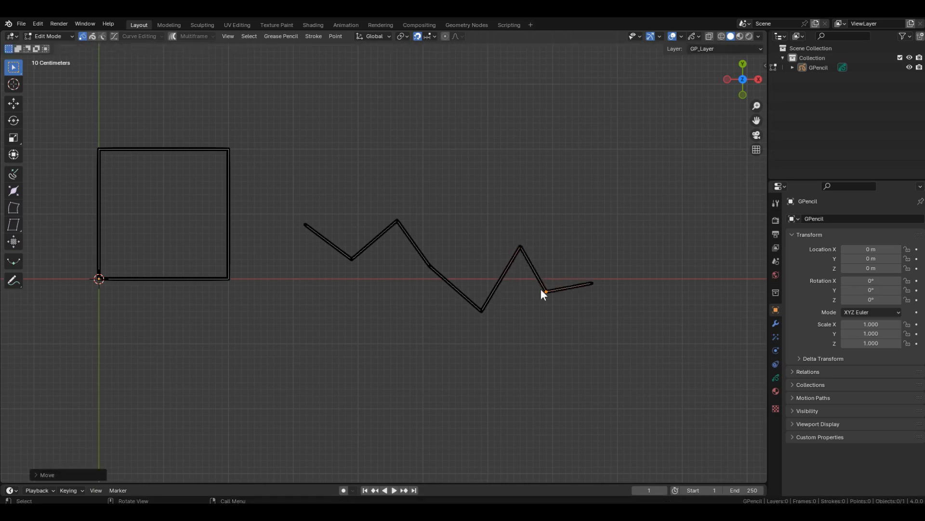
left_click(592, 283)
scroll(594, 274, "up", 2)
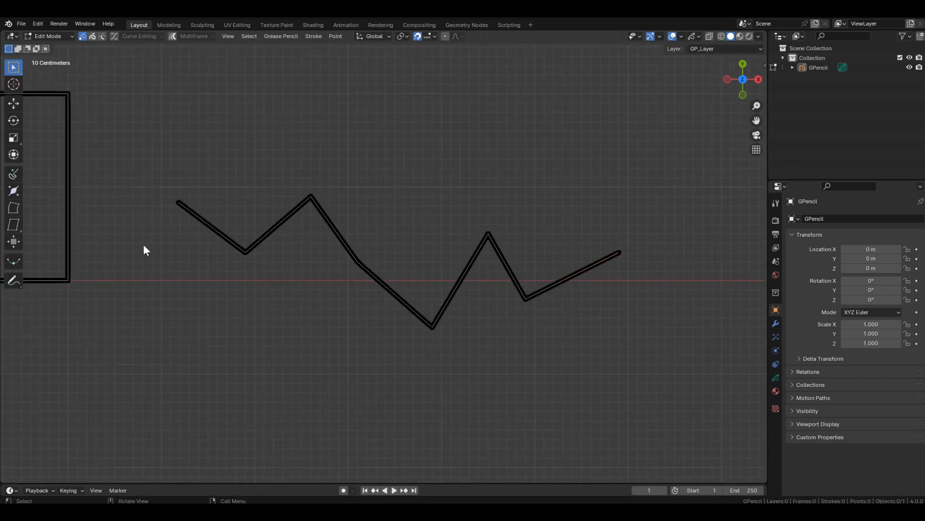
Step: Select all points of the zigzag and flatten them by scaling to 0 along the Y axis
mouse_move(148, 140)
left_mouse_down()
mouse_move(211, 181)
mouse_move(669, 375)
left_mouse_up()
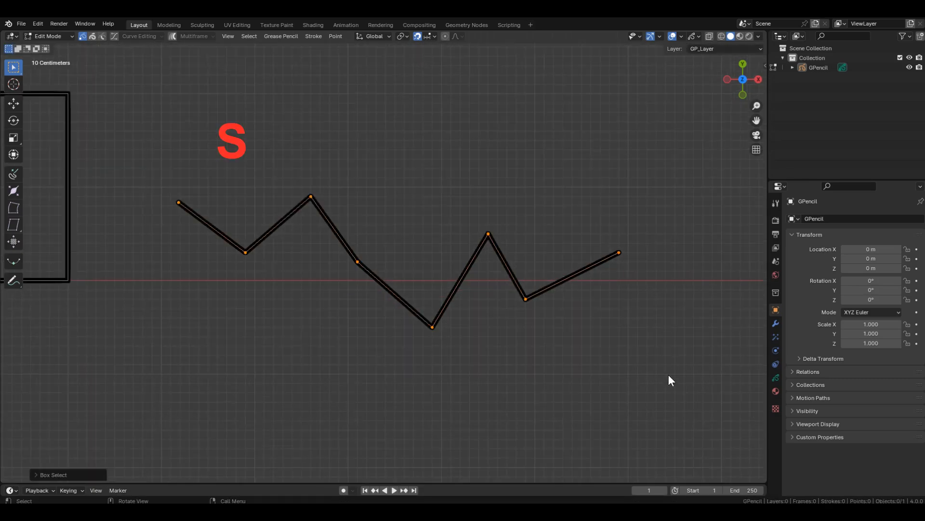
key("s")
key("y")
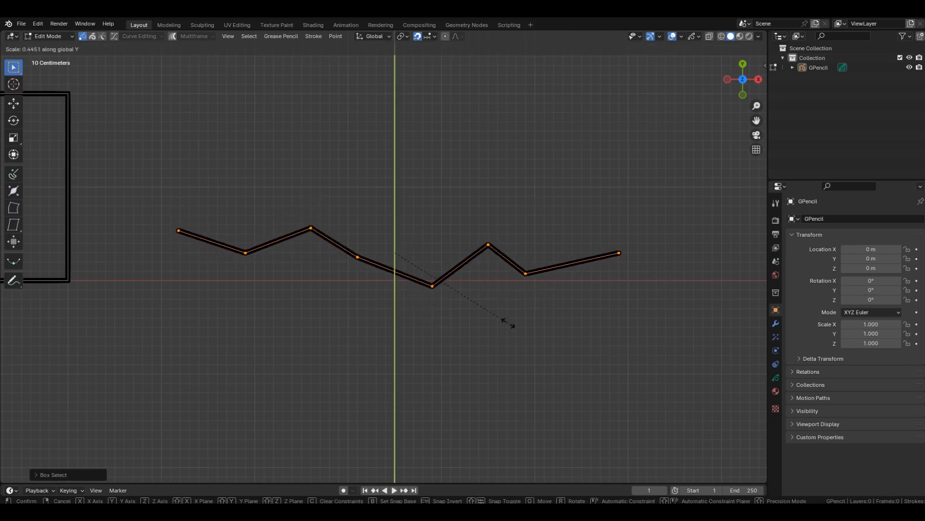
type("0")
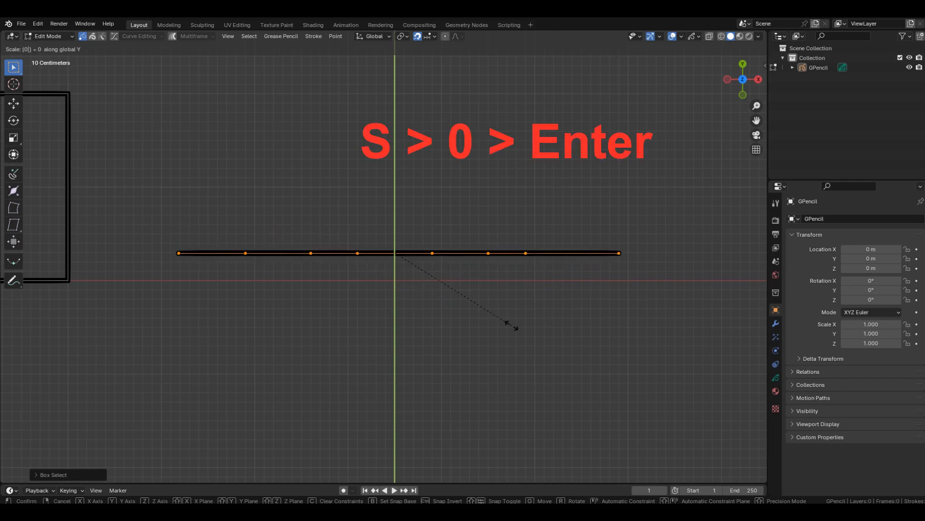
key("Return")
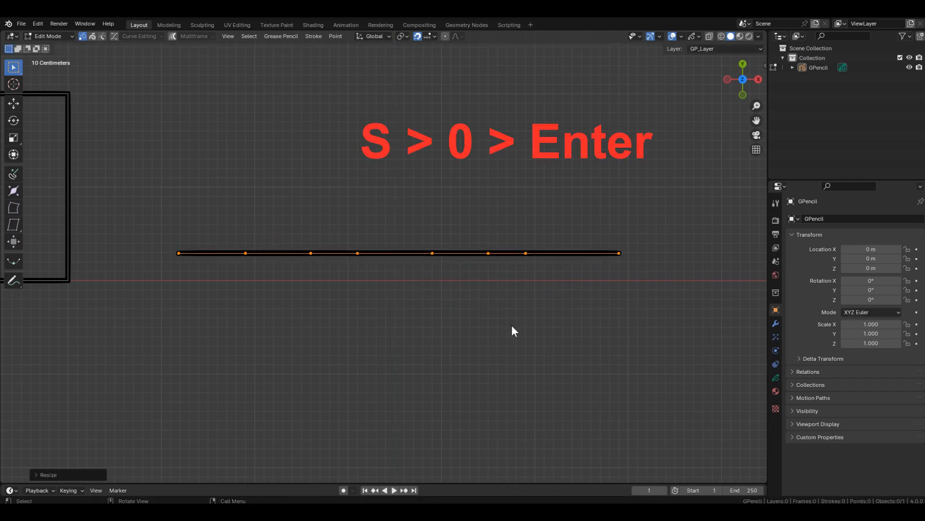
Step: Move the flattened line along Y to snap it onto the X axis, and undo the line
key("g")
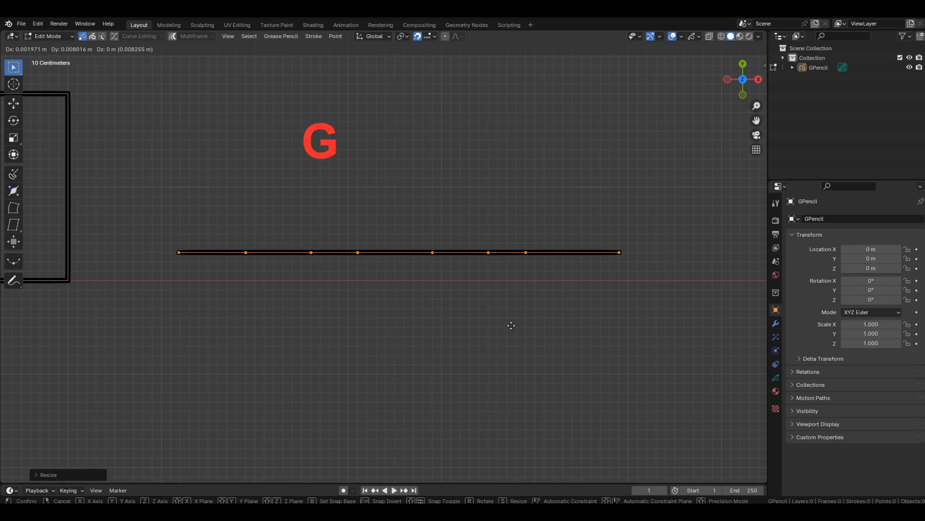
key("y")
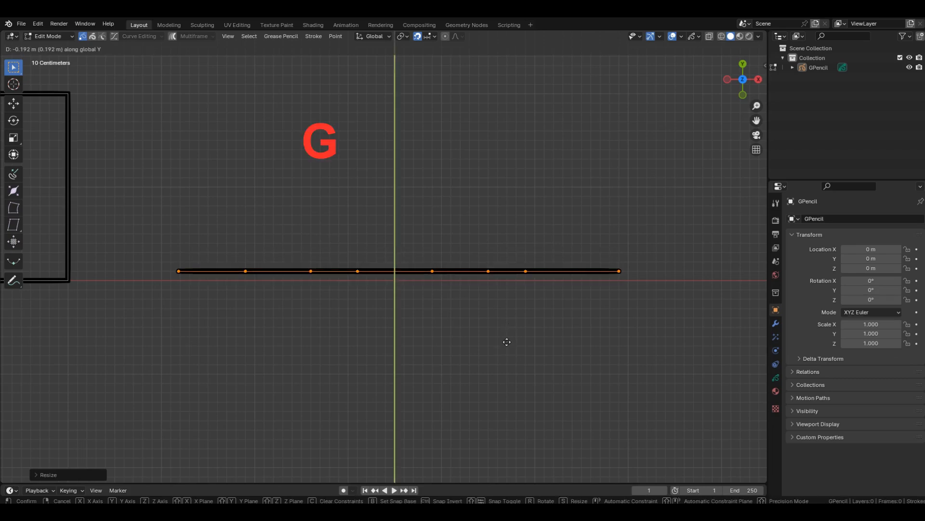
left_click(505, 351)
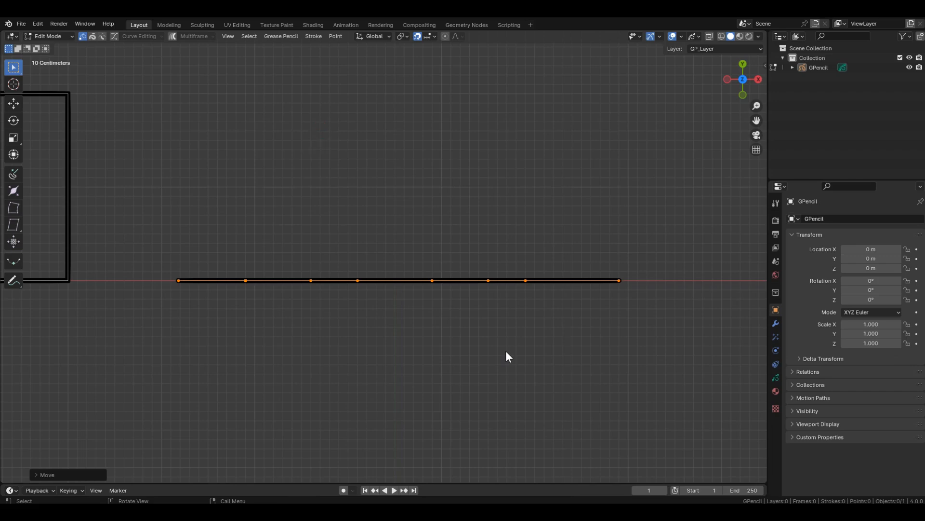
scroll(459, 268, "down", 6)
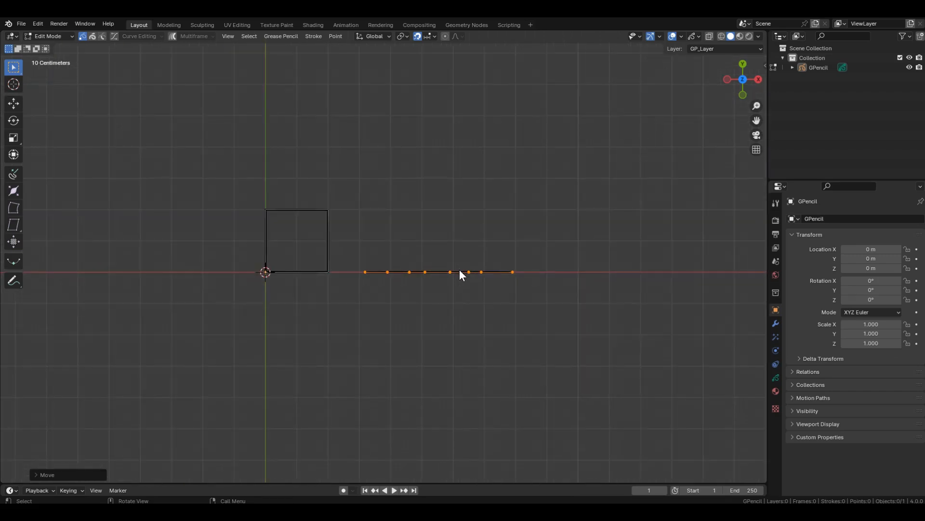
key("ctrl+z")
Step: Place a copy of the square to its right and scale the copy down slightly
left_click_drag(224, 162, 469, 329)
key("g")
left_click(403, 283)
key("s")
left_click(425, 333)
Step: Add three more duplicates in a row to the right, each scaled smaller than the one before
key("shift+d")
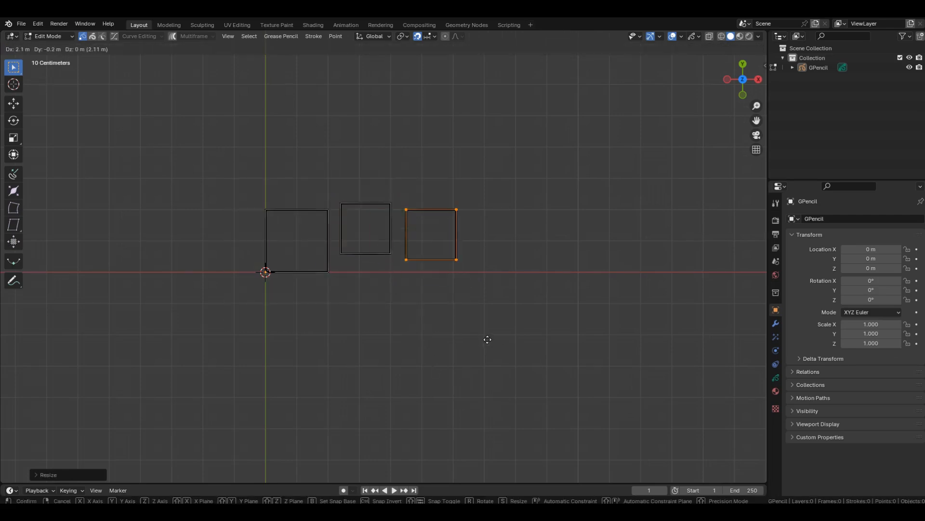
left_click(483, 339)
key("s")
left_click(483, 361)
key("shift+d")
left_click(539, 368)
key("s")
left_click(528, 346)
key("shift+d")
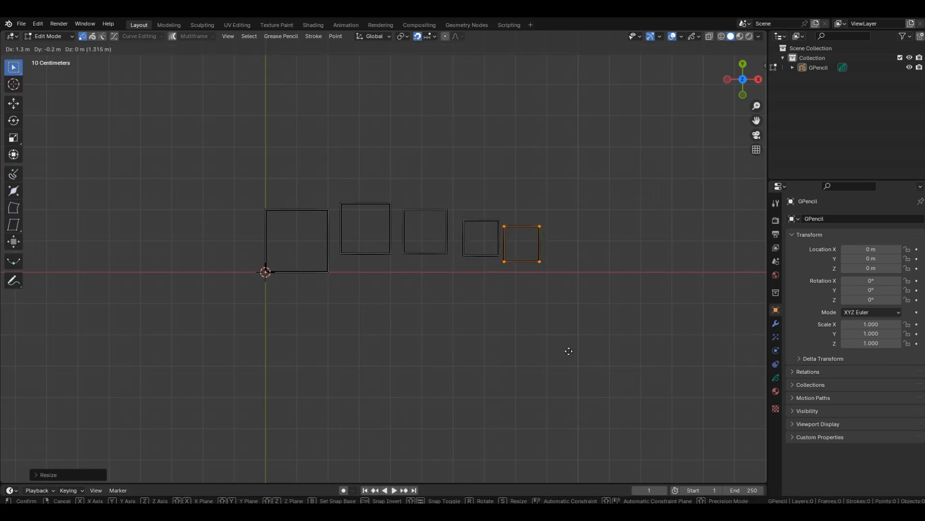
key("s")
left_click(565, 317)
scroll(398, 248, "up", 1)
scroll(397, 247, "up", 1)
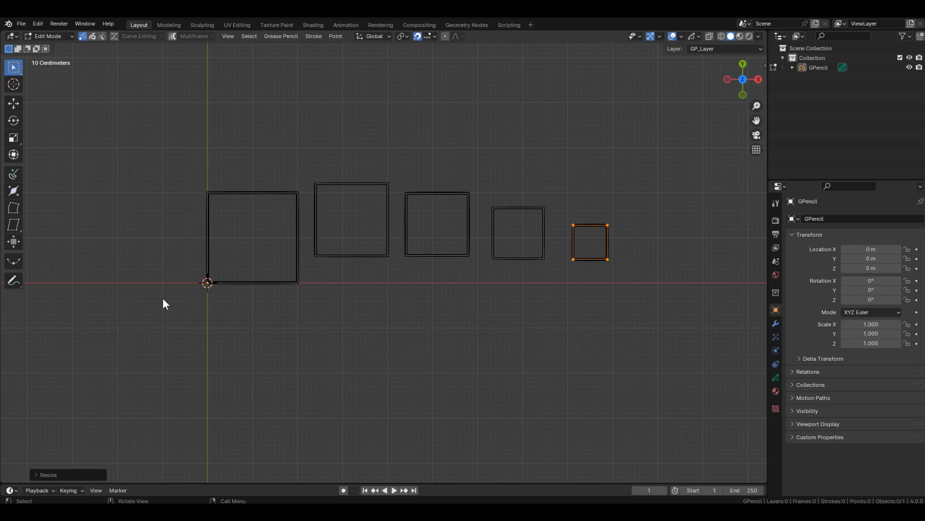
Step: Move the largest square 0.2 m along X, away from the world origin
left_click_drag(165, 144, 305, 312)
scroll(211, 268, "up", 5)
key("g")
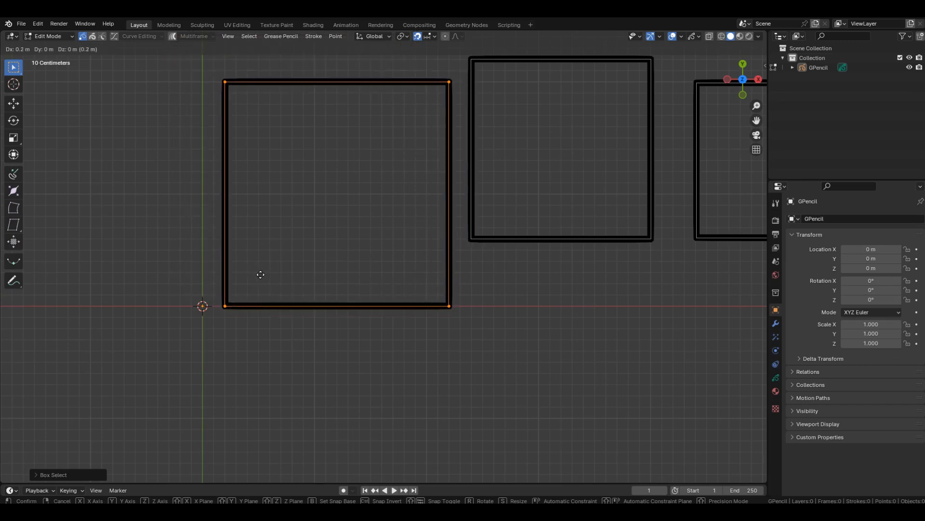
left_click(259, 274)
Step: Scale down the second square and move it down beside the largest one, just above the X axis
scroll(259, 274, "down", 1)
middle_click_drag(335, 260, 248, 274, "shift")
left_click_drag(354, 77, 526, 269)
key("s")
left_click(450, 210)
key("g")
left_click(444, 270)
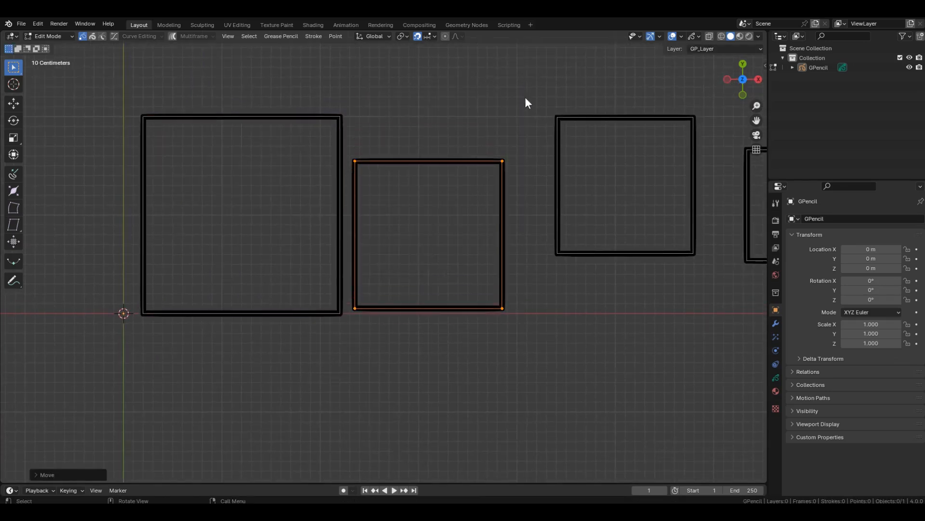
Step: Shrink the third square slightly and move it next to the second one, near the X axis
left_click_drag(525, 98, 702, 272)
key("g")
key("s")
left_click(637, 318)
key("g")
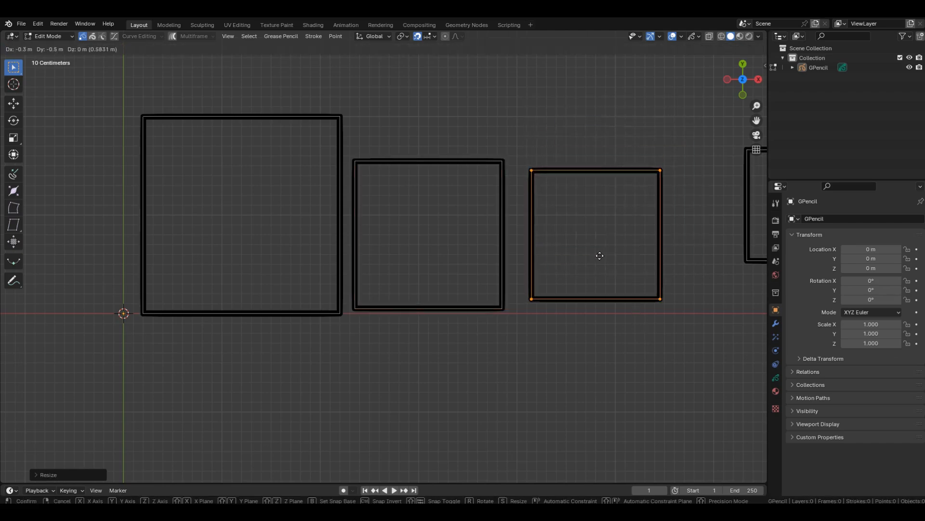
left_click(590, 265)
scroll(561, 296, "up", 7)
scroll(301, 333, "down", 10)
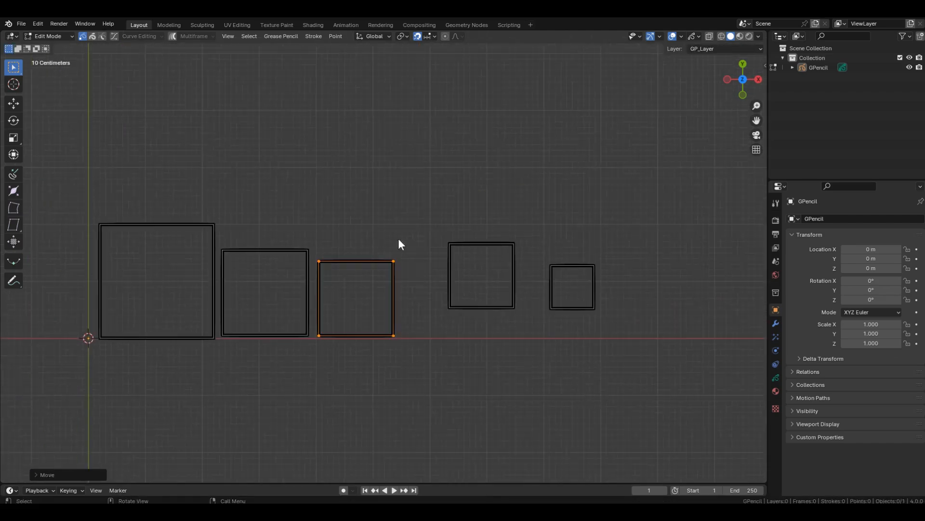
Step: Move the two smallest squares down to the X axis, continuing the row beside the third square
left_click_drag(429, 229, 520, 326)
key("g")
left_click(475, 354)
left_click_drag(536, 251, 613, 325)
key("g")
left_click(538, 353)
scroll(449, 337, "up", 7)
scroll(658, 295, "down", 6)
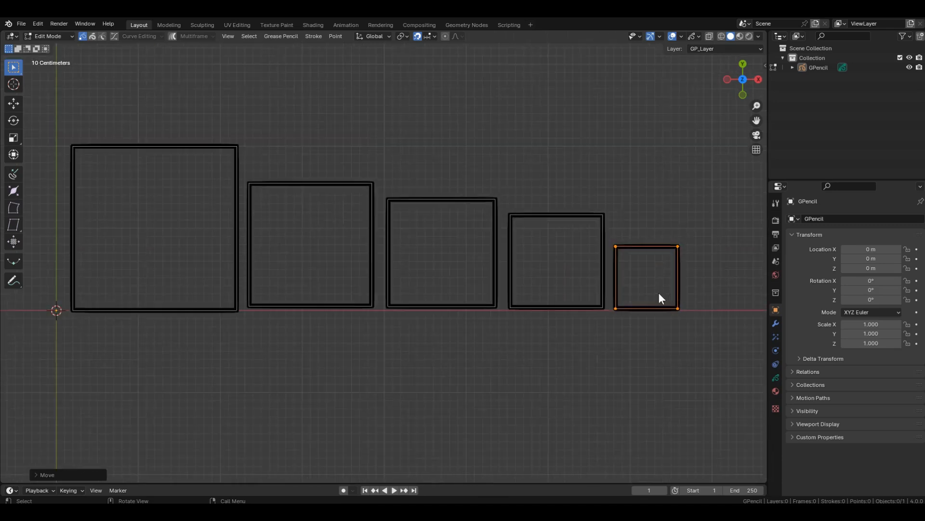
Step: Undo the scaling and repositioning of the four smaller squares
key("ctrl+z")
key("ctrl+z")
key("ctrl+z")
key("ctrl+z")
key("ctrl+z")
key("ctrl+z")
key("ctrl+z")
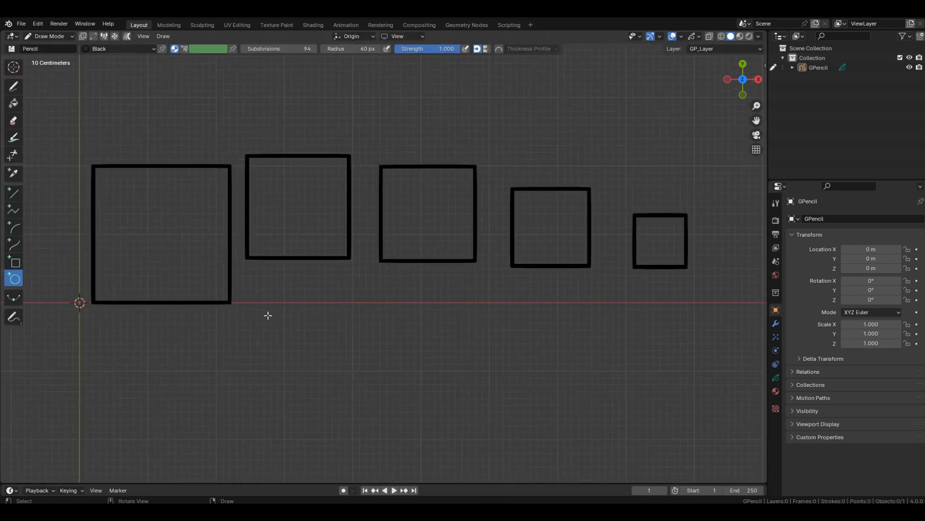
Step: Draw a circle and a tall narrow ellipse side by side below the row of squares
mouse_move(278, 294)
left_mouse_down()
mouse_move(355, 386)
mouse_move(367, 380)
left_mouse_up()
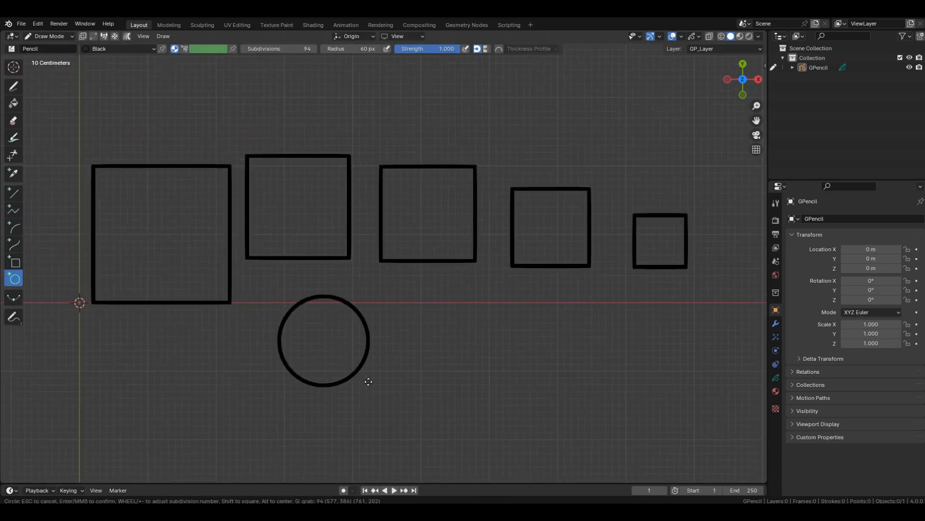
key("Return")
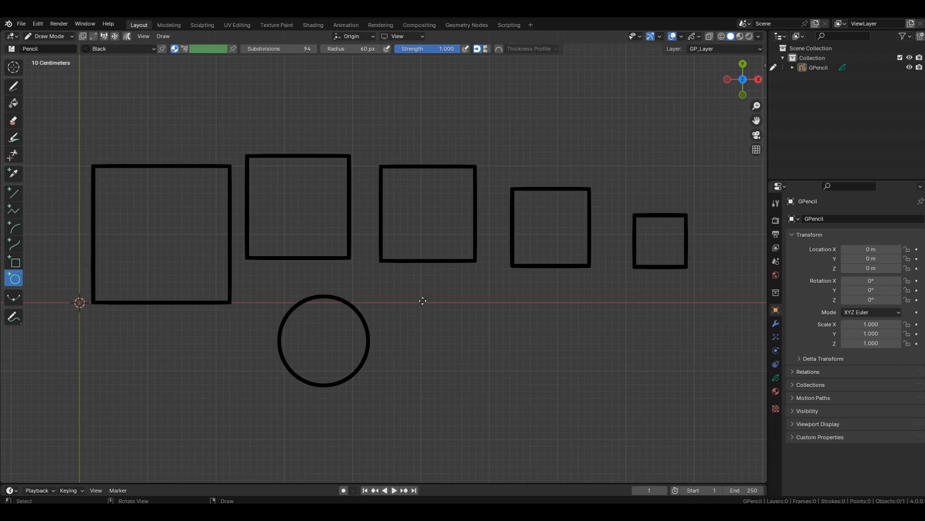
left_click_drag(420, 290, 466, 409)
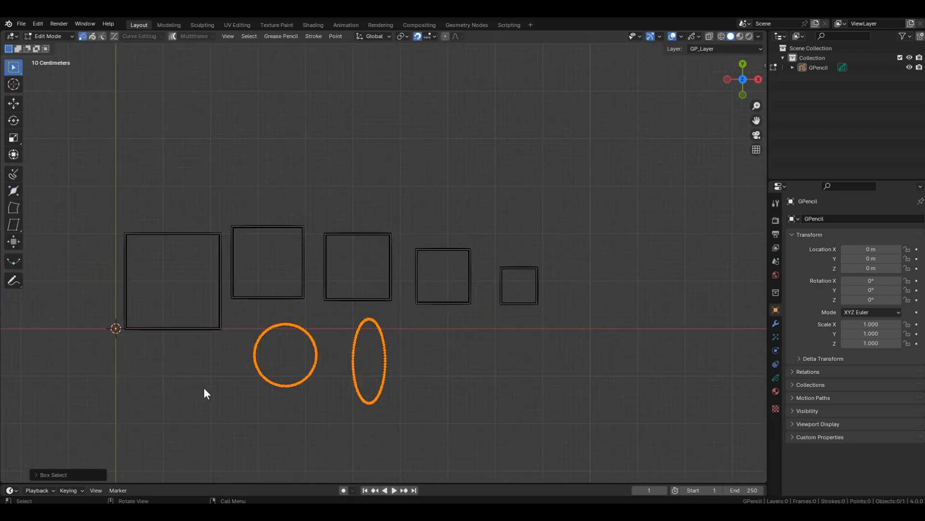
Step: Move the circle and ellipse together to the right of the smallest square, and deselect them
key("g")
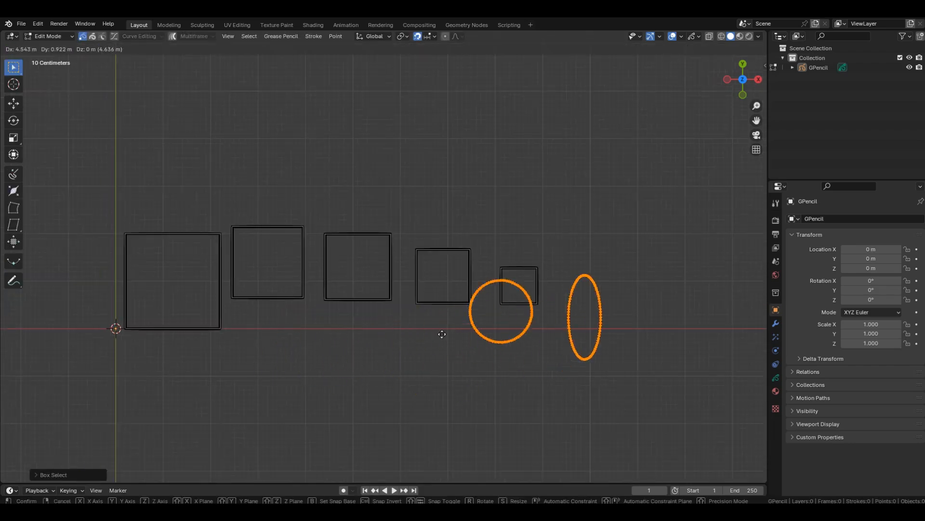
left_click(511, 306)
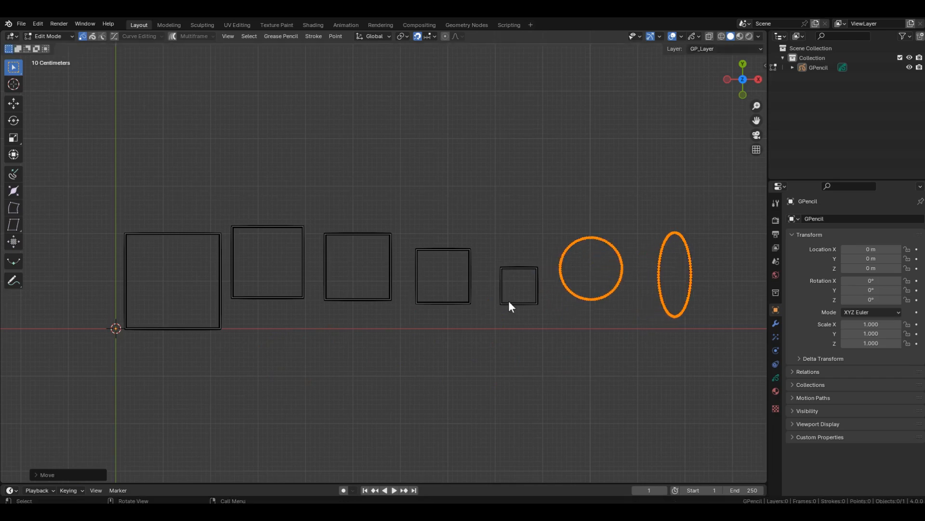
left_click(390, 372)
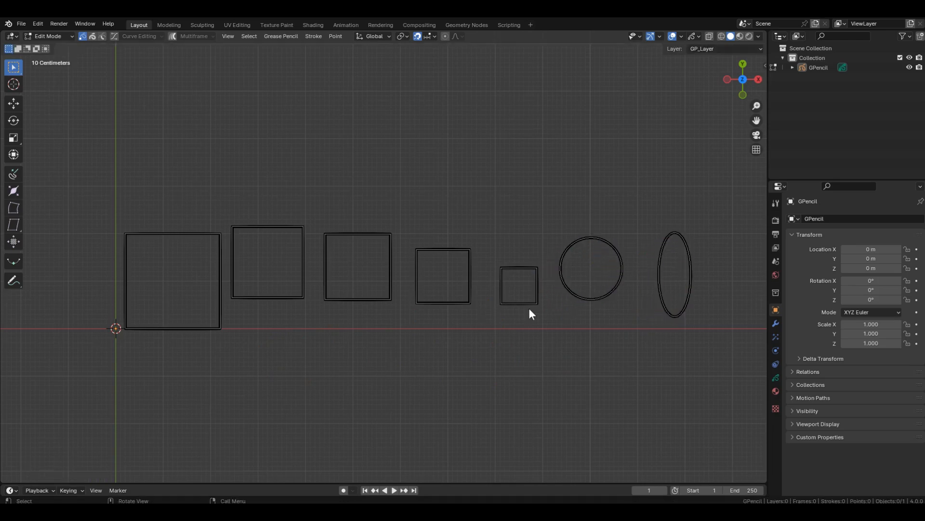
Step: Set the snap target to Vertex and try to snap the smallest square to a corner of the neighbouring square
left_click(434, 35)
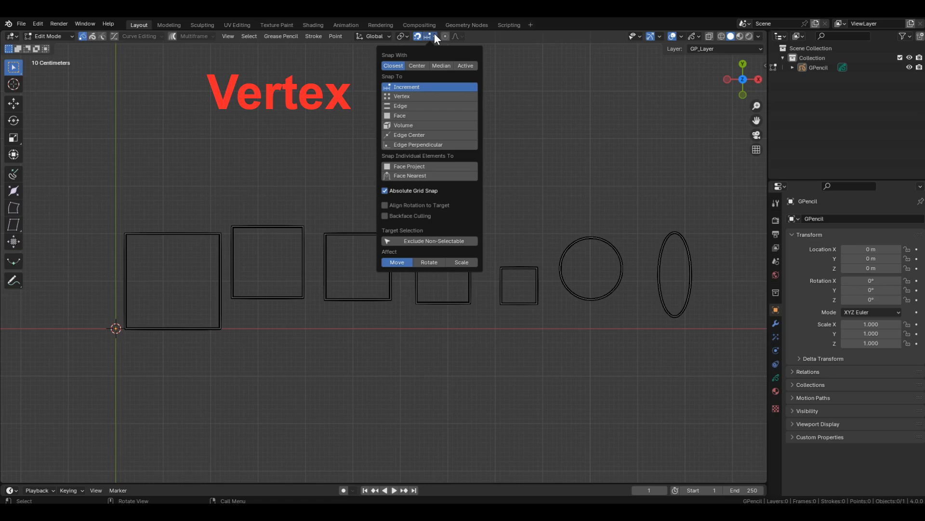
left_click(412, 96)
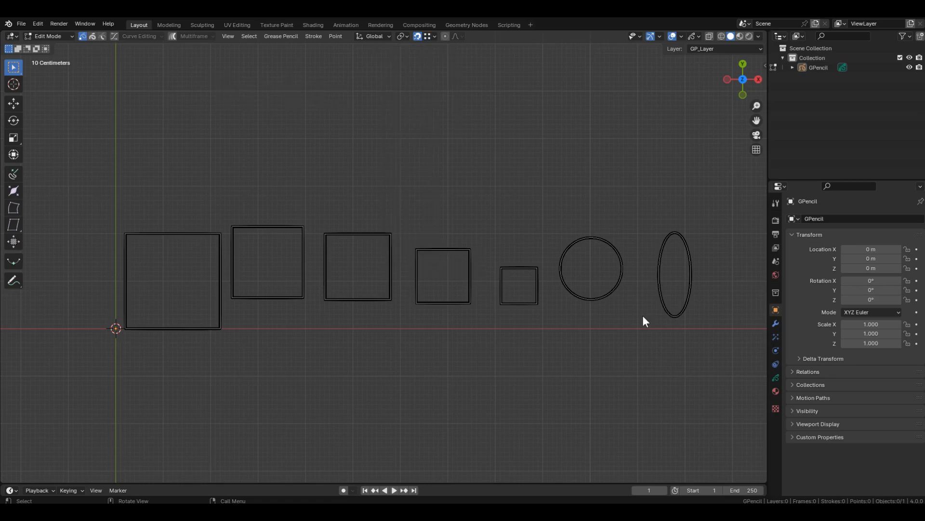
left_click_drag(497, 244, 542, 317)
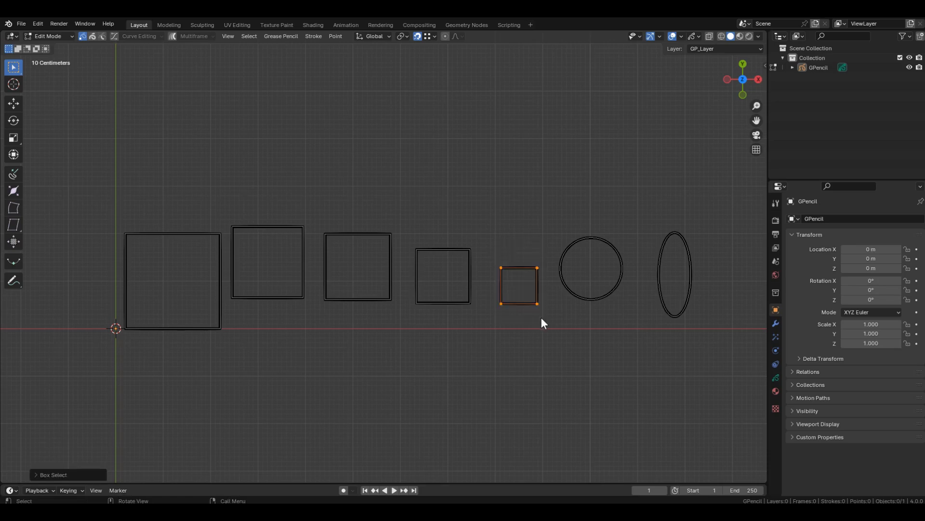
scroll(501, 249, "up", 5)
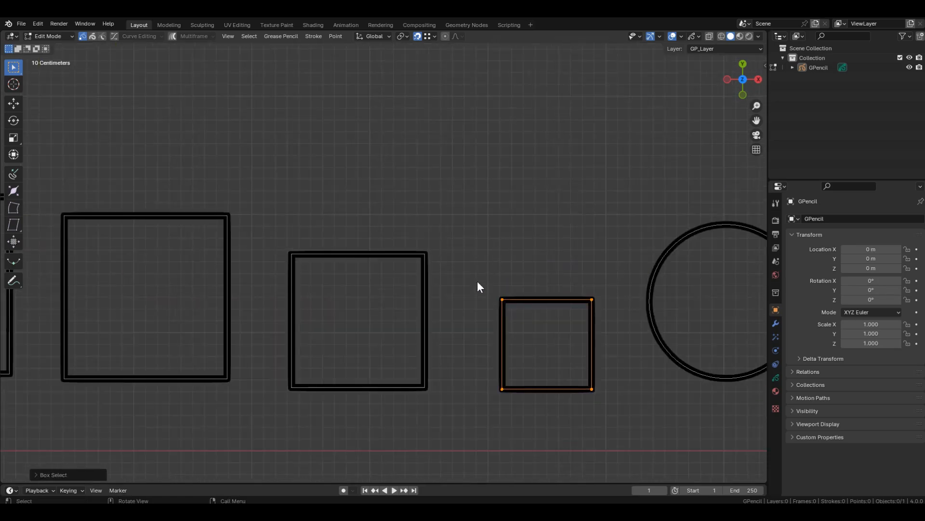
key("g")
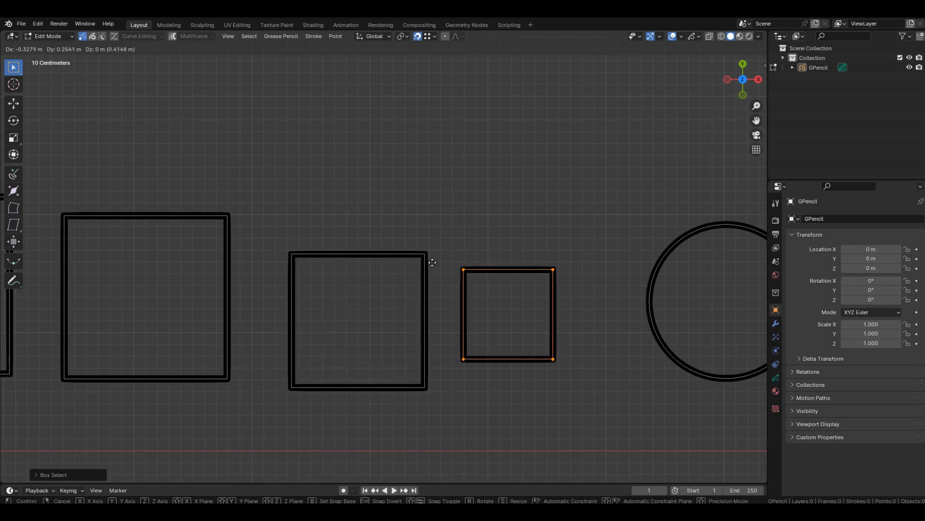
left_click(470, 301)
scroll(423, 264, "down", 5)
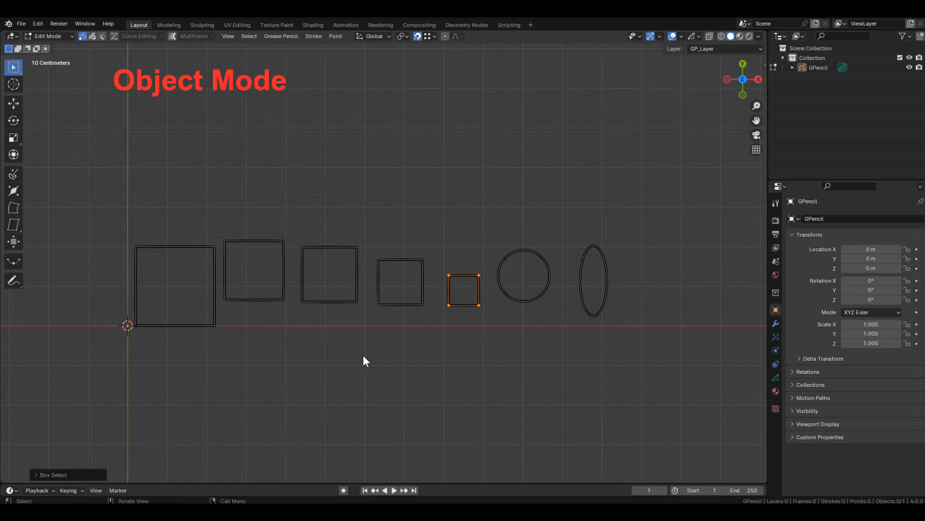
Step: Switch to Object Mode and add a mesh cube at the 3D cursor
left_click(62, 38)
left_click(59, 45)
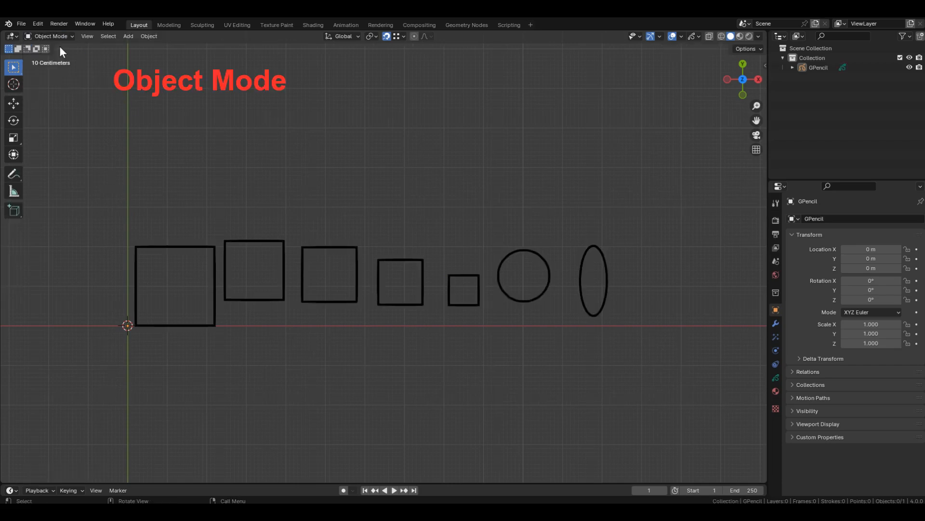
key("shift+a")
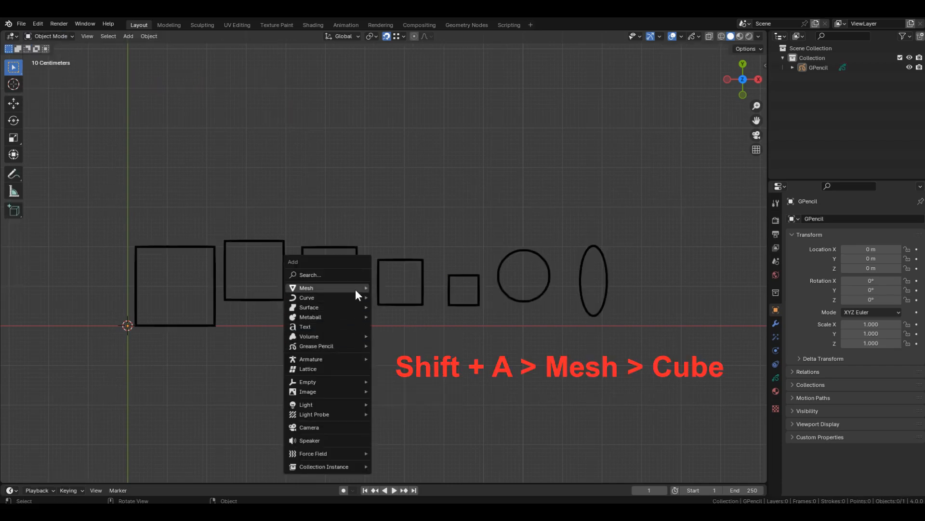
mouse_move(354, 290)
left_click(406, 80)
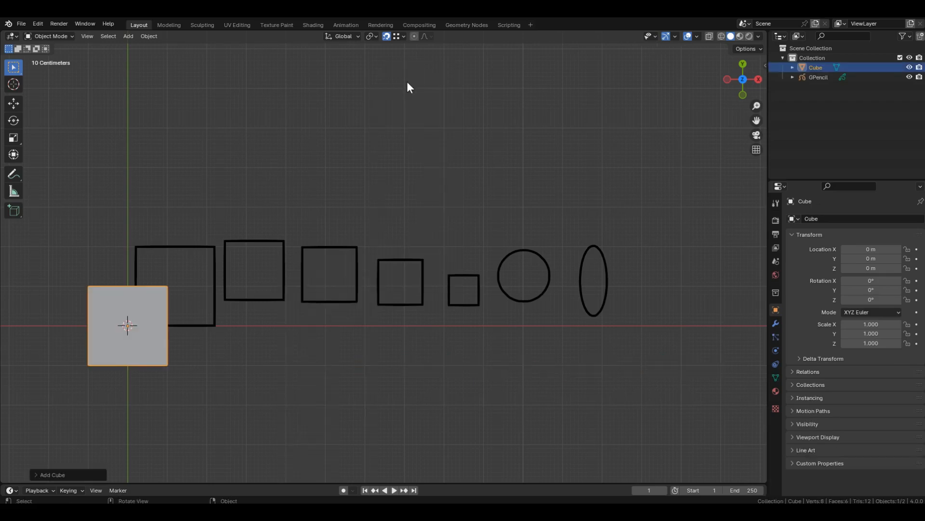
Step: Move the cube -1 m along the Y axis
left_click_drag(196, 290, 269, 282, "alt+shift")
left_click_drag(229, 310, 230, 299, "ctrl+alt")
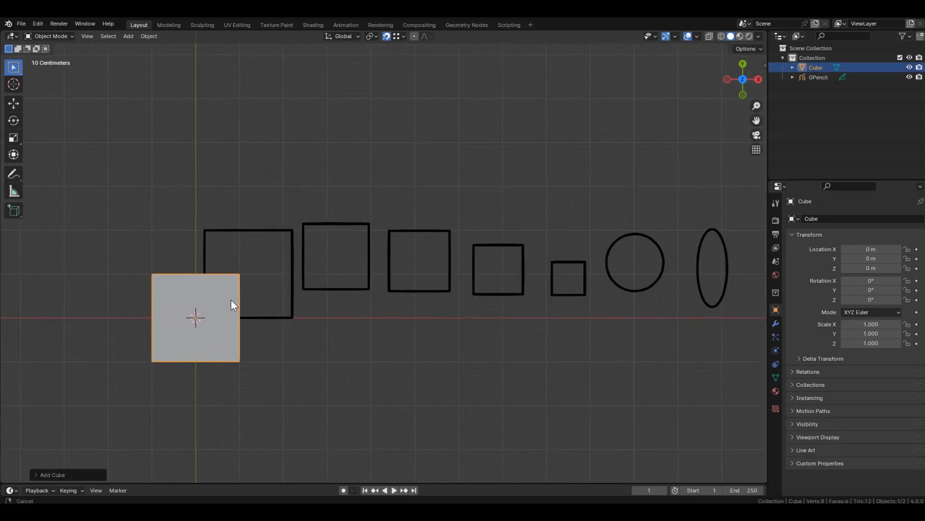
key("g")
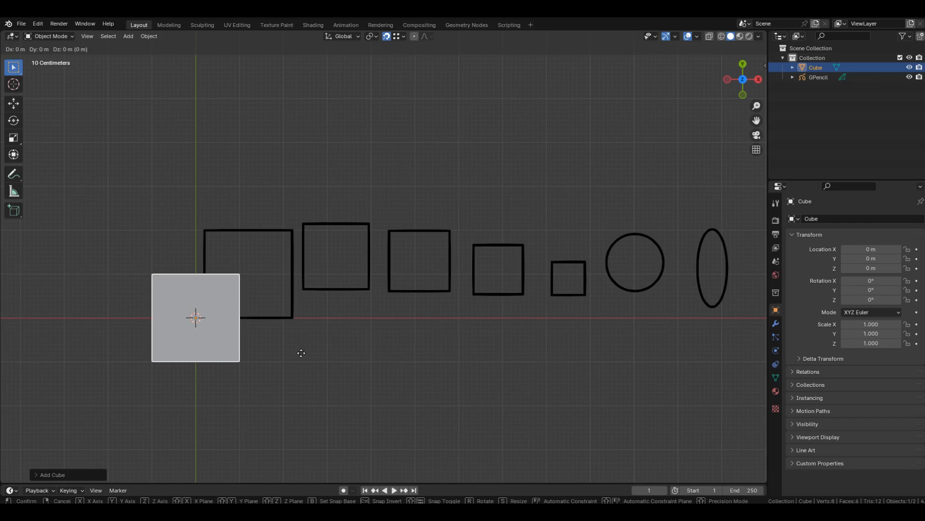
key("z")
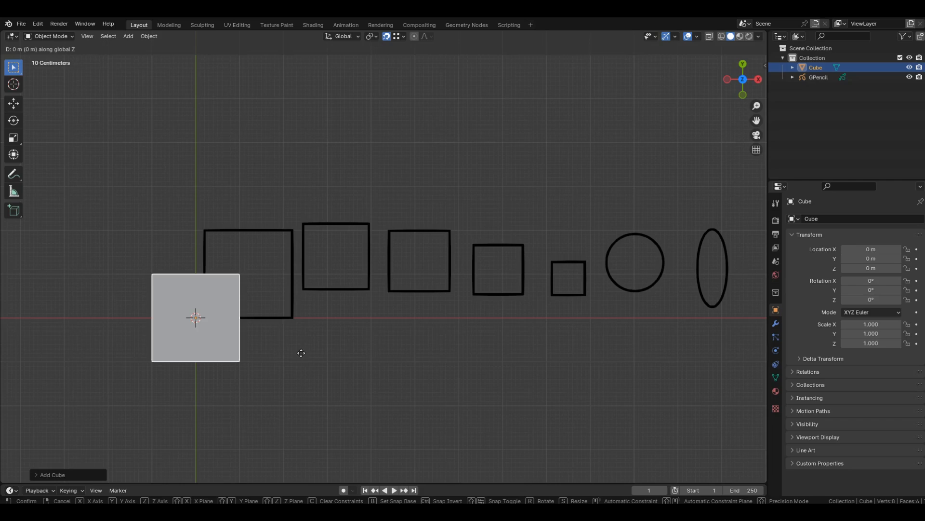
type("y")
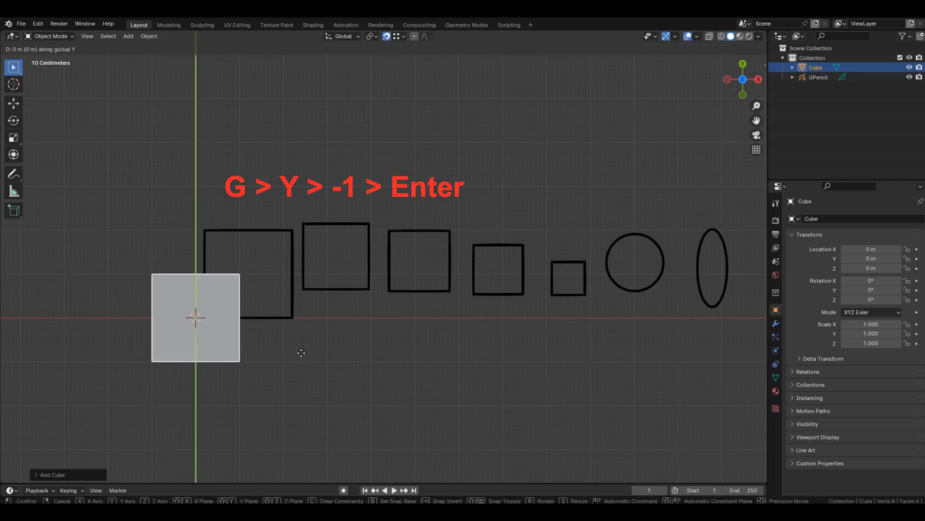
type("1")
type("-")
key("Return")
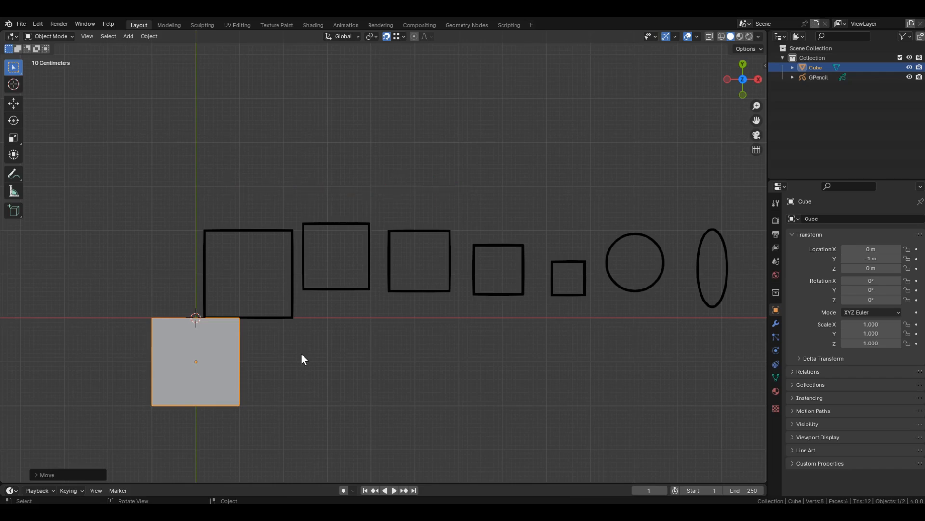
Step: Select the Grease Pencil object and switch it to Edit Mode
mouse_move(316, 368)
middle_mouse_down("shift")
mouse_move(238, 370)
mouse_move(250, 352)
middle_mouse_up("shift")
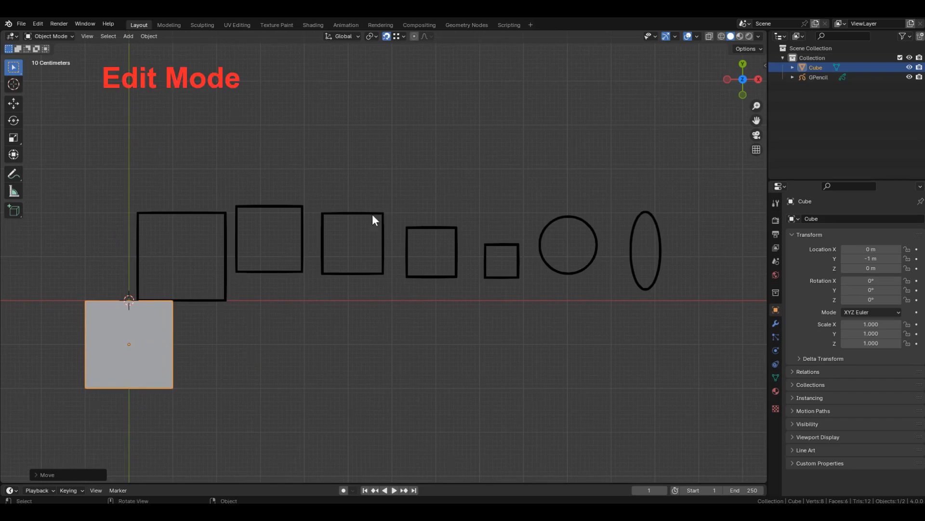
left_click(227, 219)
left_click(62, 34)
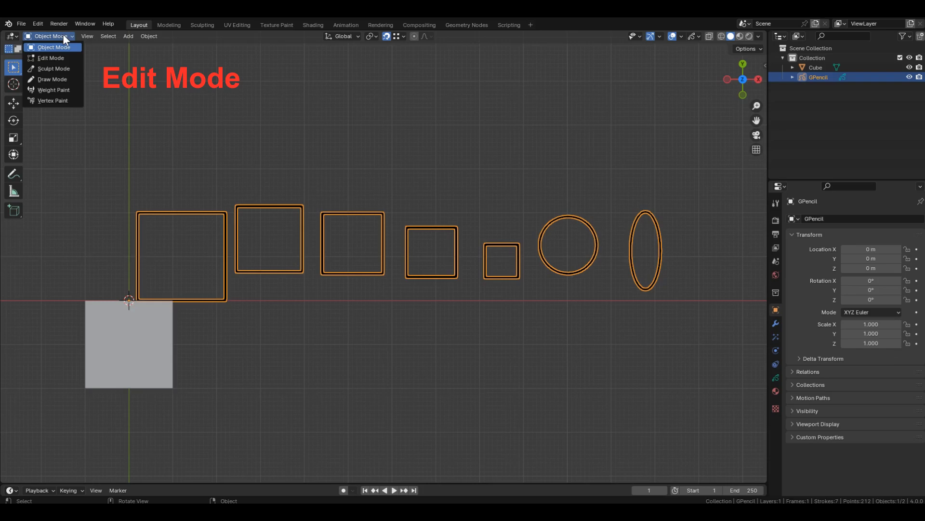
left_click(50, 58)
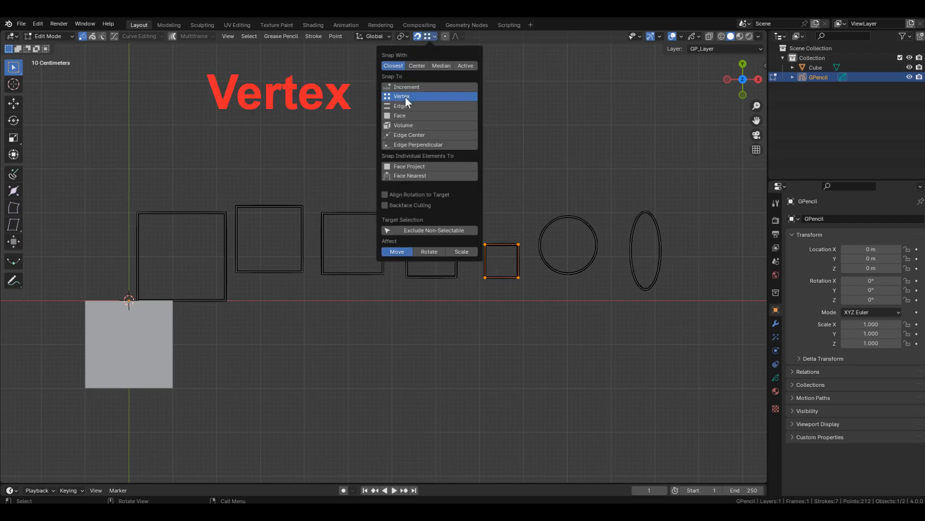
Step: Move the second square along Y only, snapping its base to the cube's upper-right vertex
mouse_move(230, 135)
left_mouse_down()
mouse_move(241, 219)
mouse_move(311, 308)
left_mouse_up()
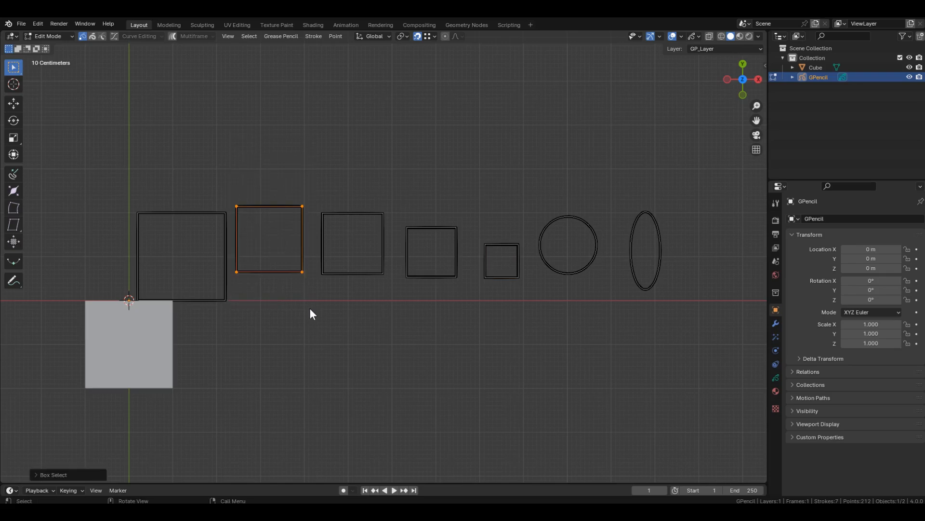
key("g")
key("y")
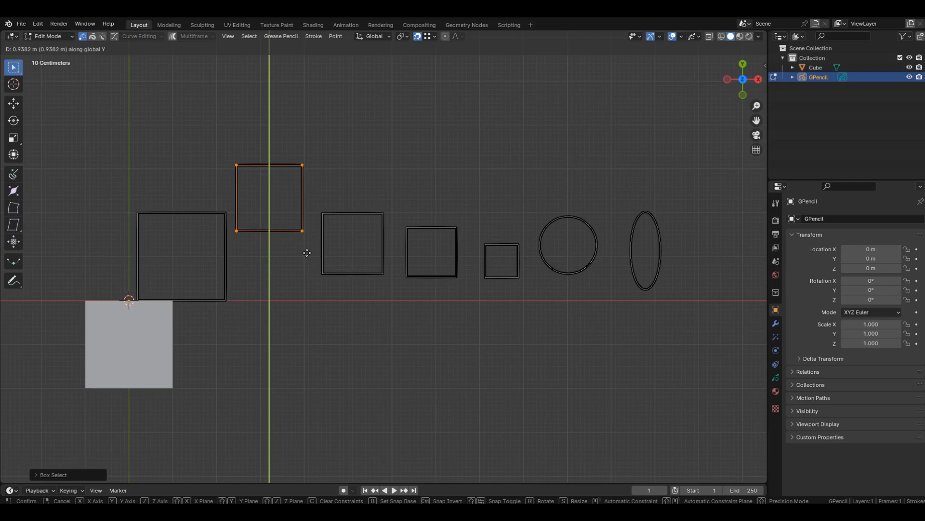
left_click(172, 298)
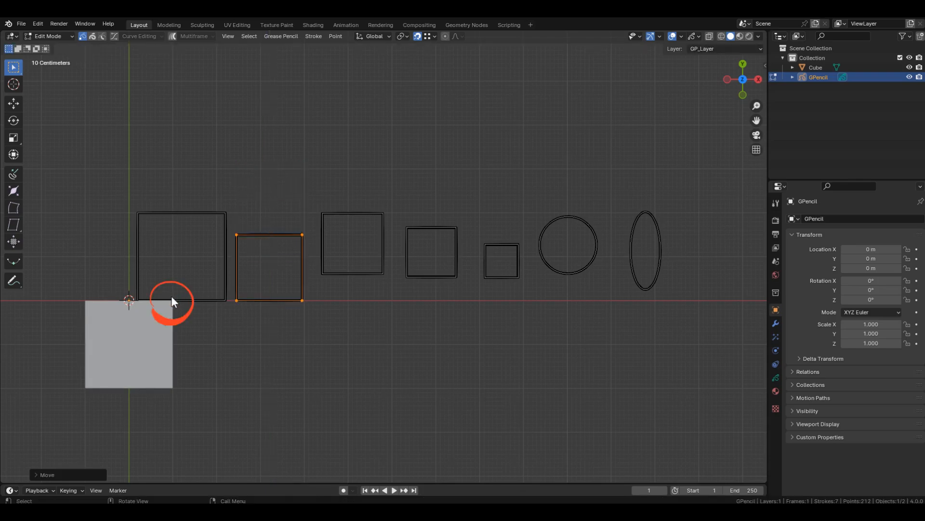
Step: Move the third square along Y only, snapping its base to the cube's upper-right vertex
scroll(162, 302, "up", 3)
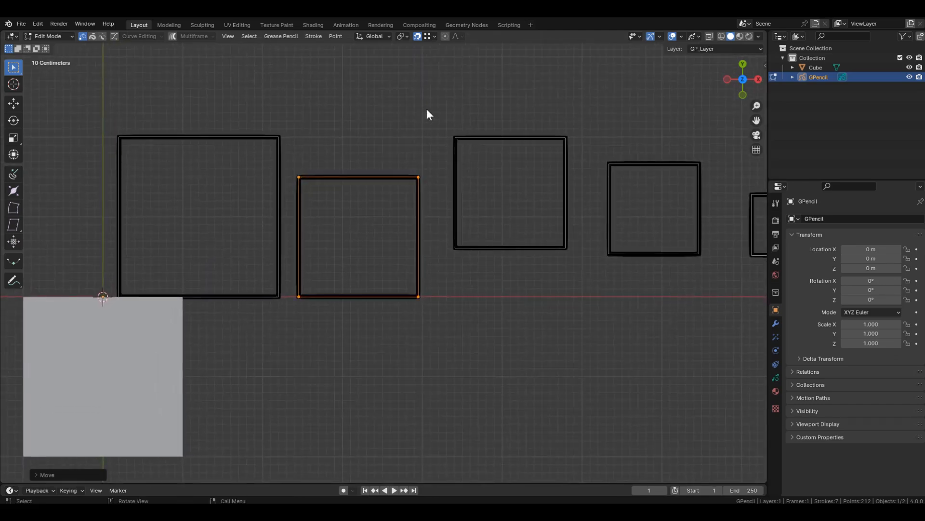
left_click_drag(431, 99, 586, 274)
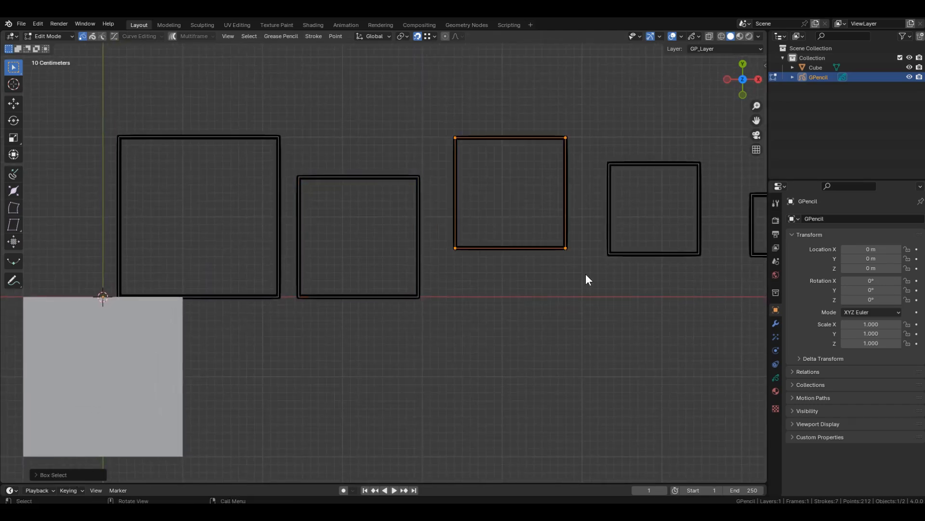
key("g")
key("y")
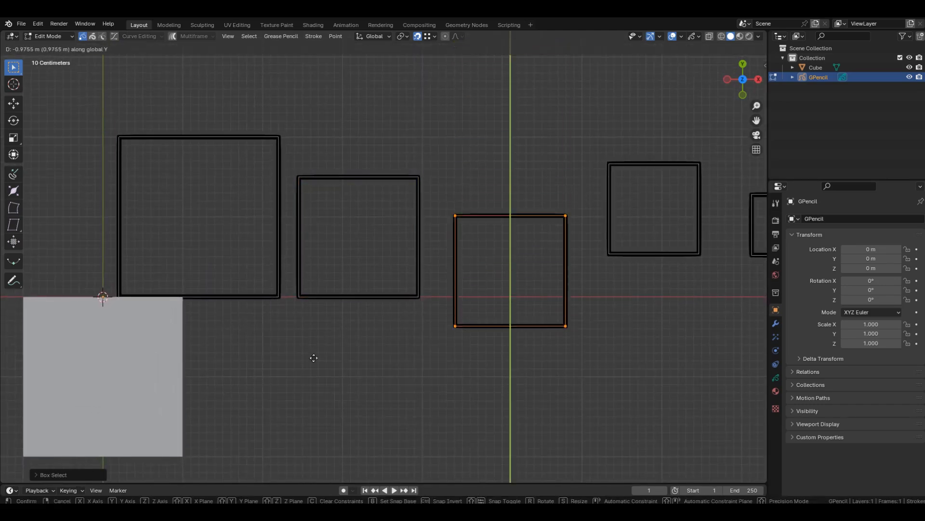
left_click(184, 296)
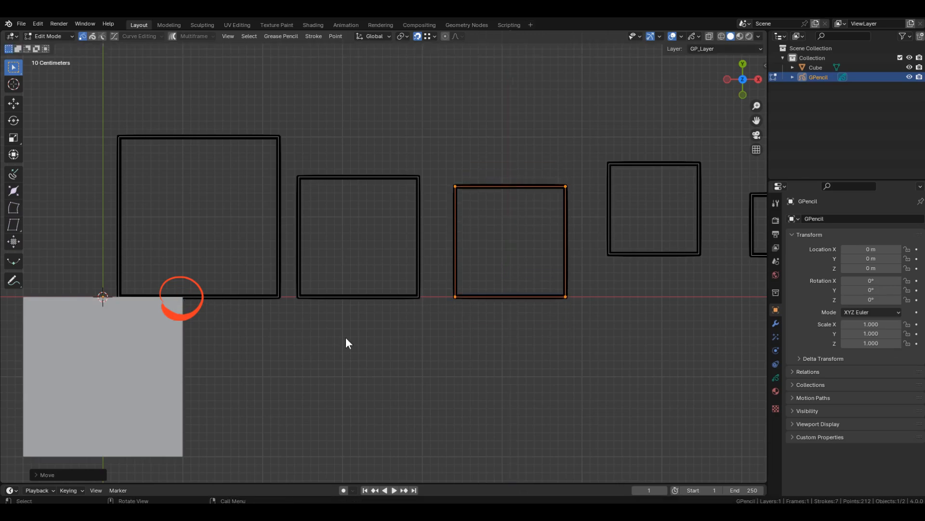
Step: Move the fourth square along Y only, snapping its base to the cube's upper-right vertex
scroll(77, 237, "down", 2)
left_click_drag(540, 154, 653, 267)
key("g")
key("y")
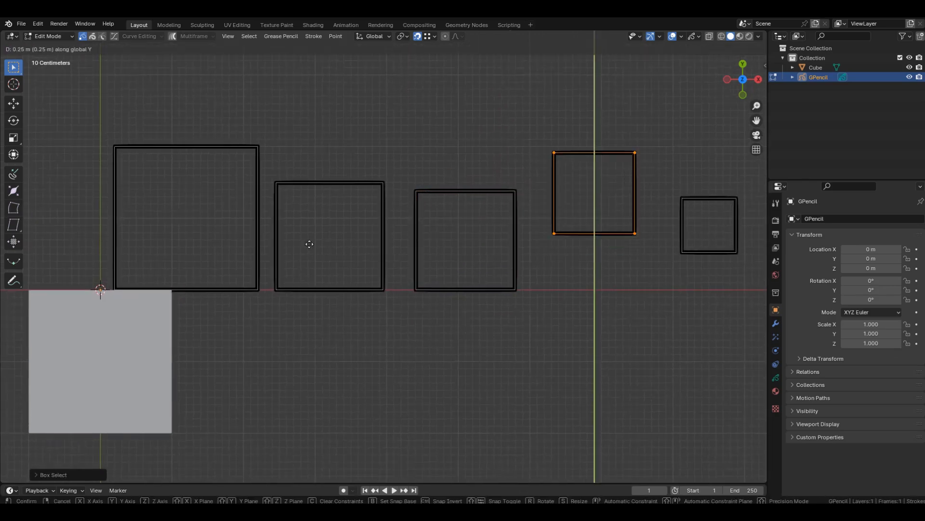
left_click(165, 294)
Step: Move the smallest square along Y only, snapping its base to the cube's upper-right vertex
left_click_drag(742, 186, 675, 263)
key("g")
key("y")
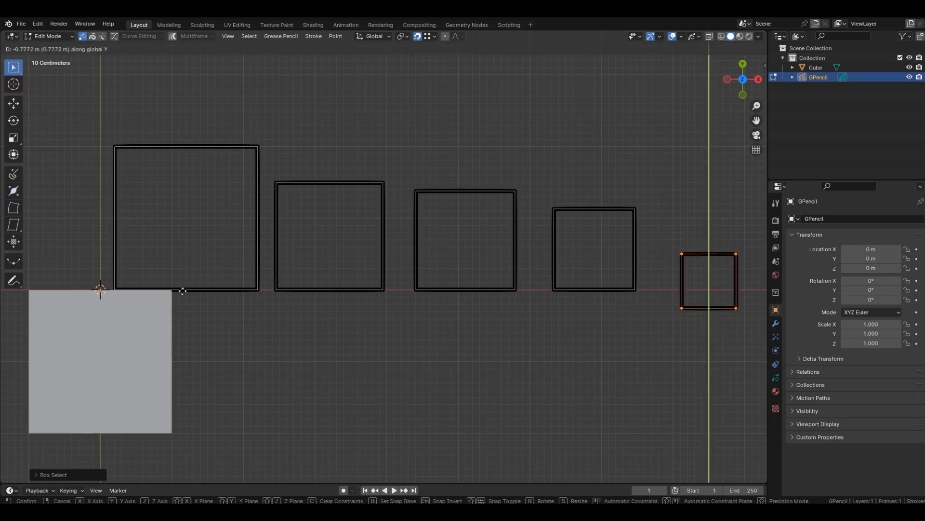
left_click(169, 282)
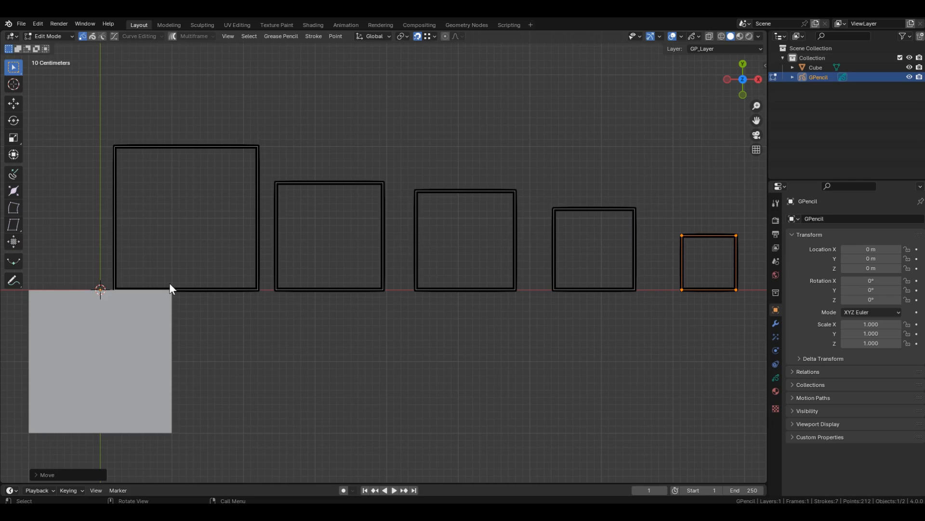
Step: Try to move the fourth square without an axis constraint, snapping its lower-left corner to the cube's upper-left vertex
left_click_drag(587, 158, 680, 295)
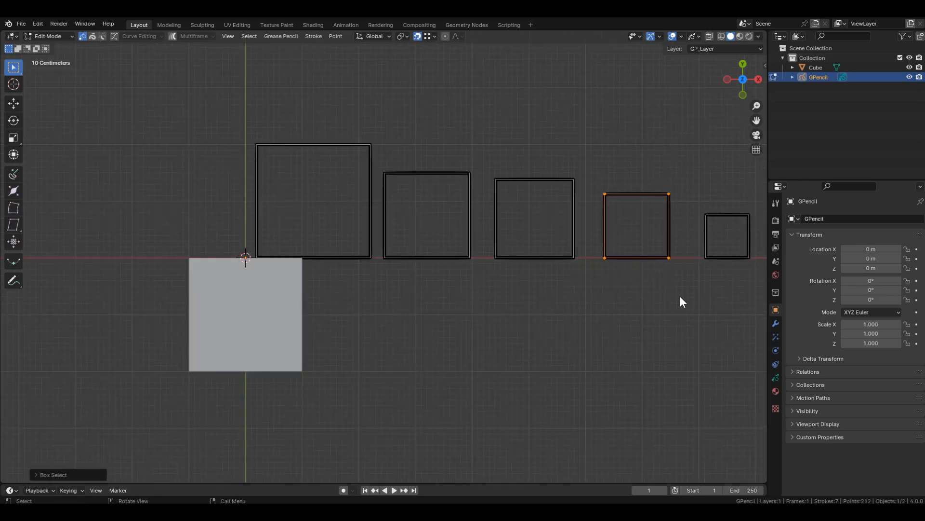
key("g")
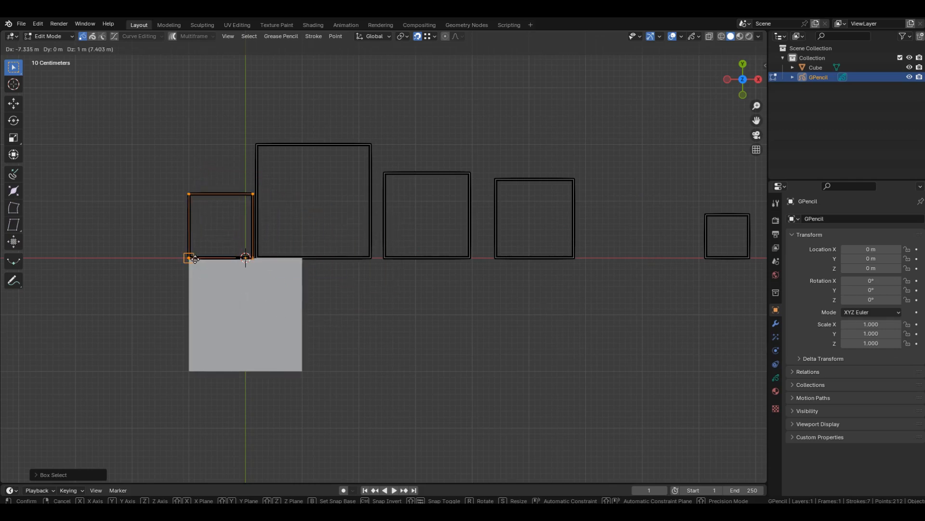
right_click(211, 351)
left_click_drag(587, 158, 681, 296)
key("g")
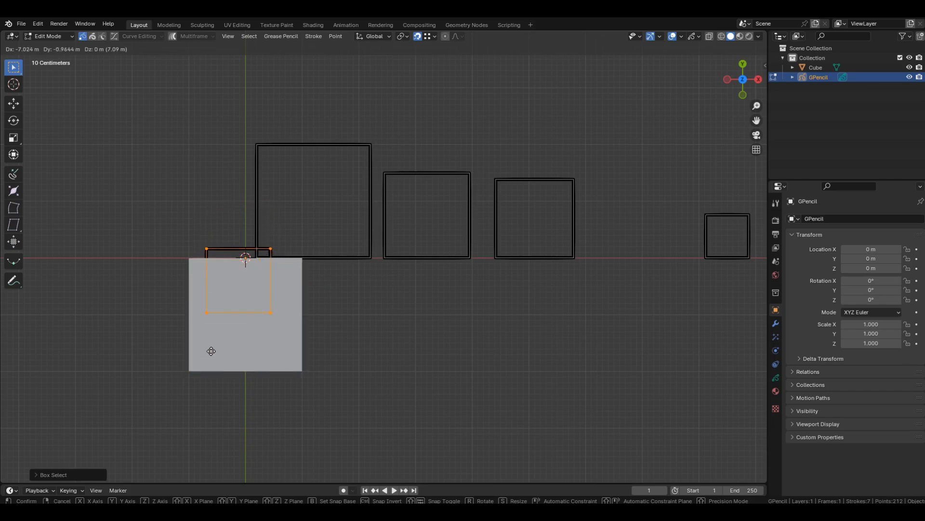
right_click(211, 351)
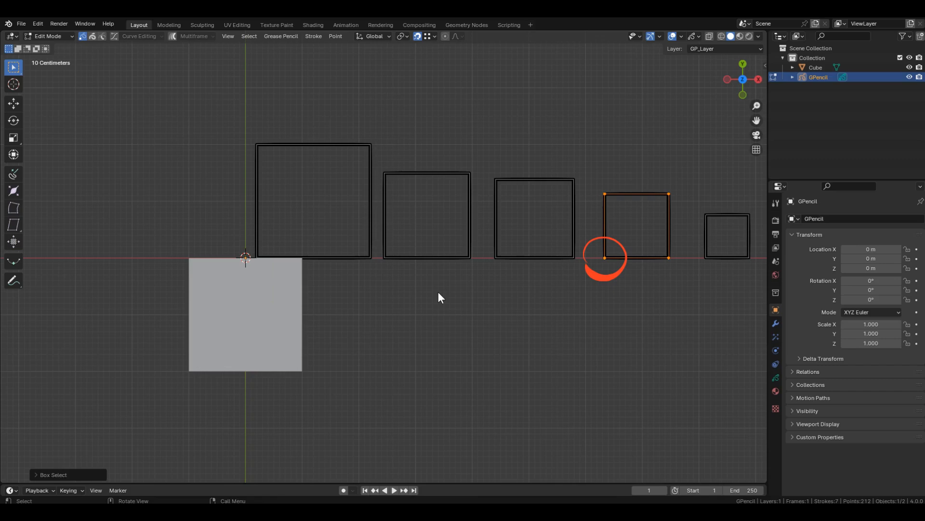
Step: Move the fourth square freely out of the row to an empty spot below and left of the cube
key("g")
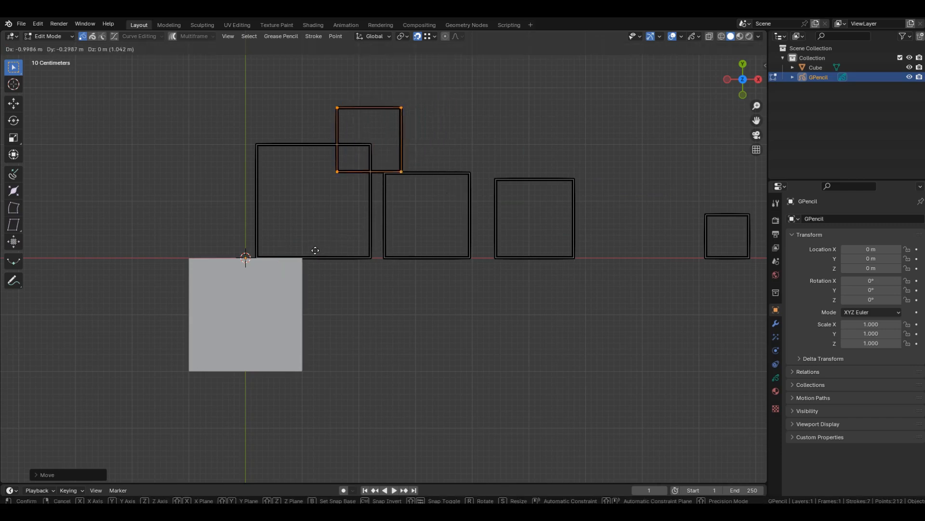
right_click(352, 232)
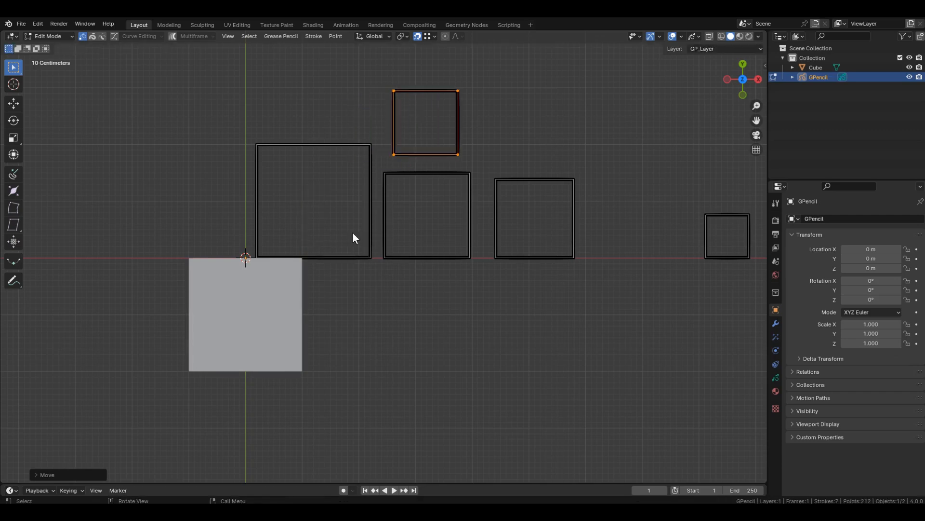
middle_click_drag(275, 296, 388, 282, "shift")
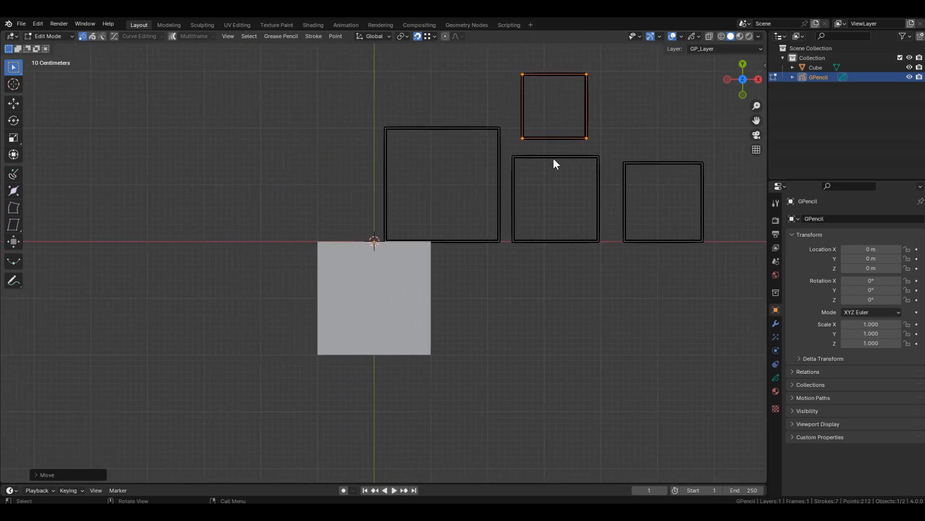
key("g")
left_click(189, 444)
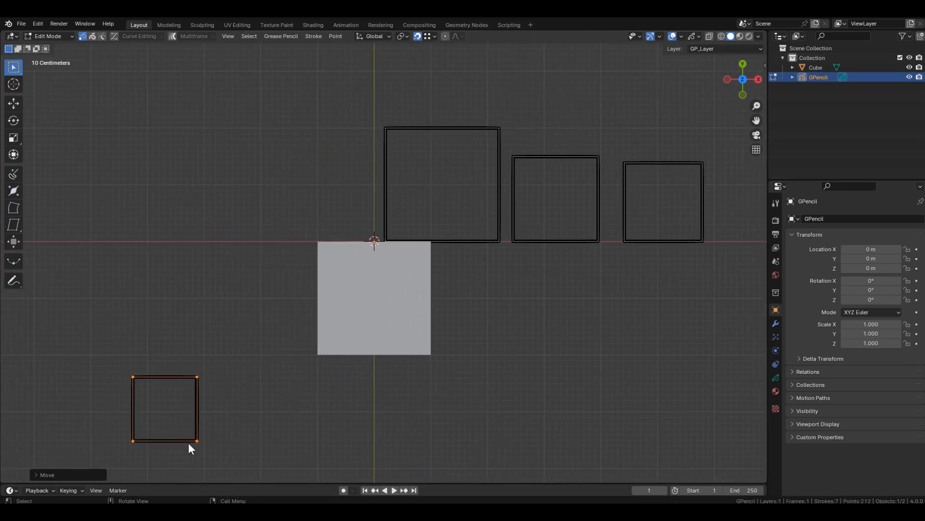
Step: Try to move the fourth square freely, snapping its lower-left corner to the cube's upper-right vertex
key("g")
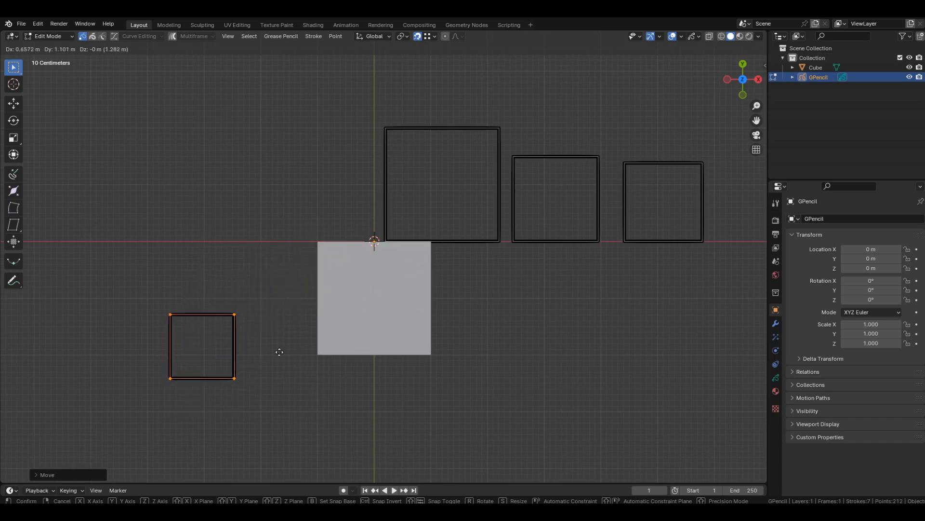
left_click(131, 440)
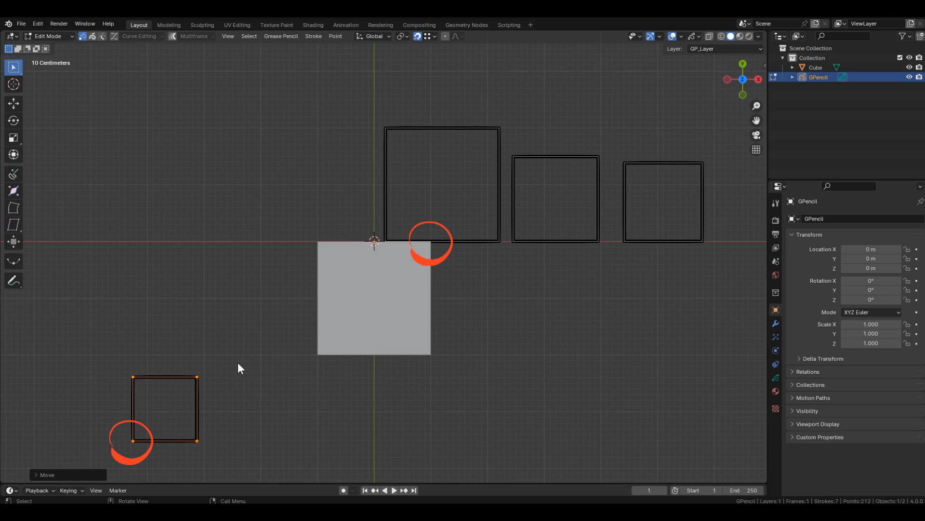
key("g")
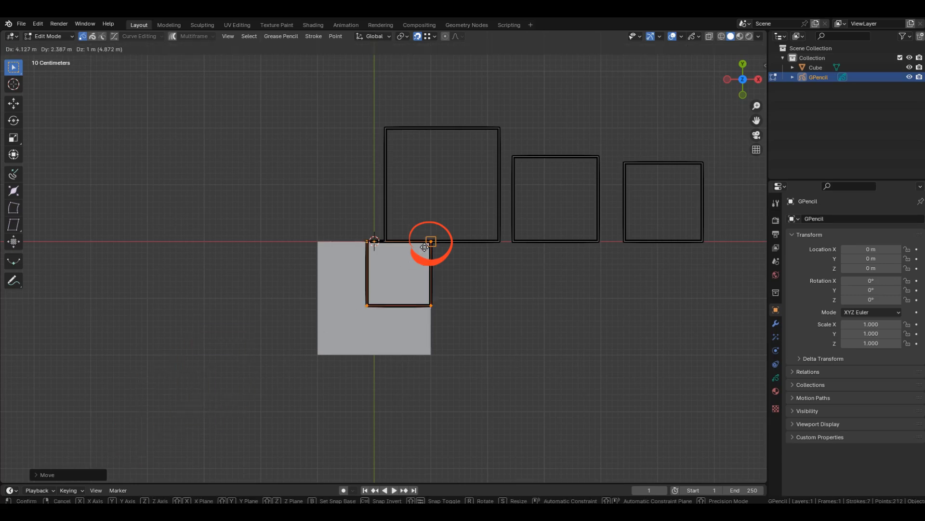
key("Escape")
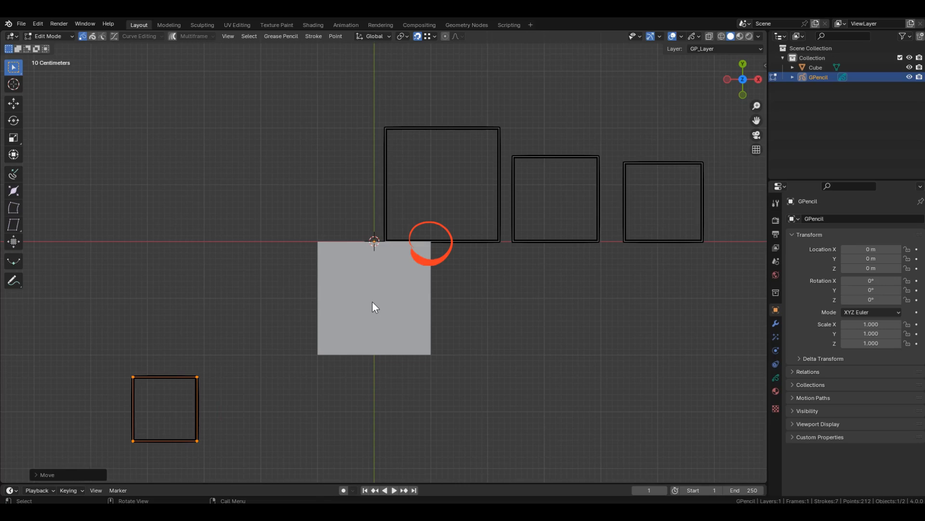
Step: Move the fourth square between the first two squares and try snapping its lower-left corner to the cube's upper-right vertex
key("g")
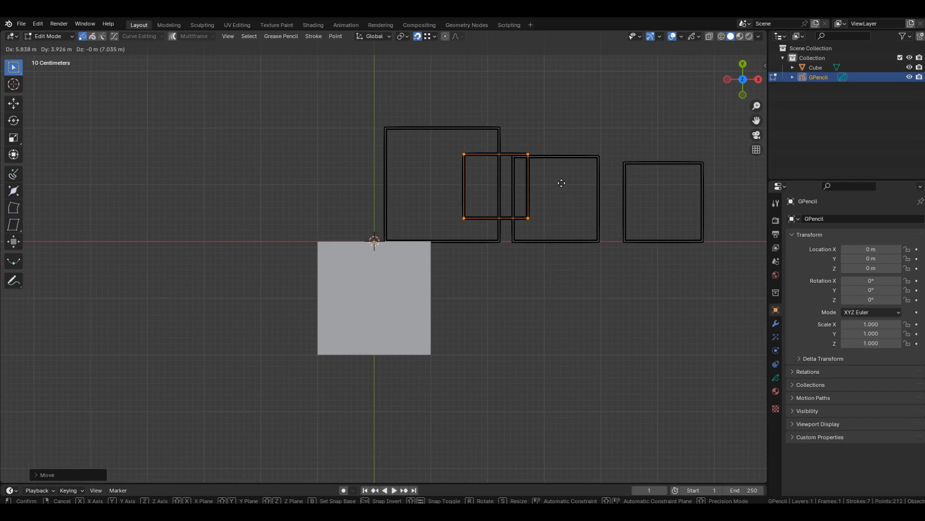
left_click(562, 183)
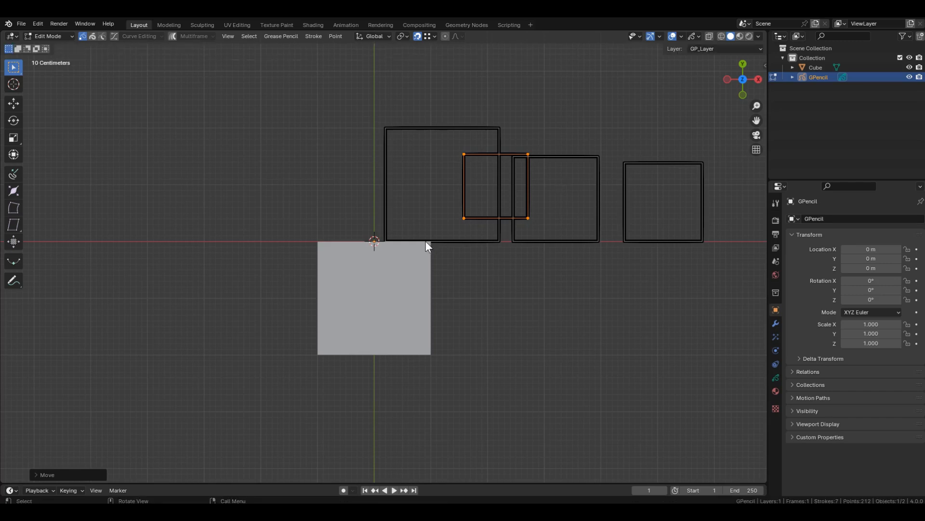
key("g")
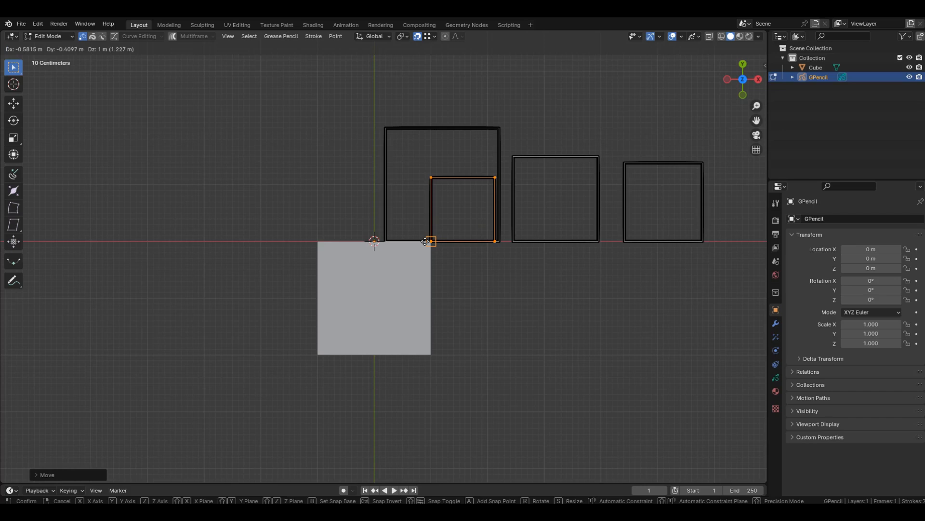
left_click(458, 229)
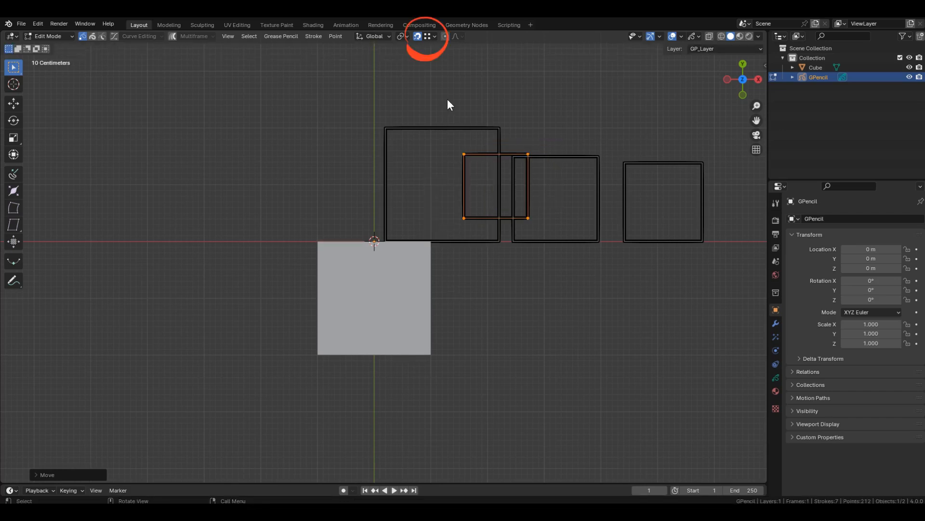
Step: Set Snap With to Center for the vertex snapping and move the fourth square to a free spot above the third square
left_click(436, 37)
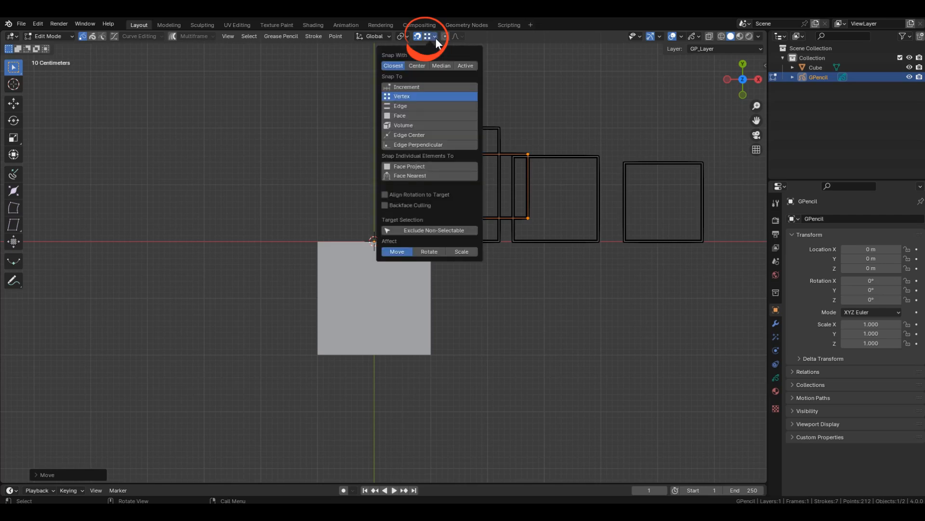
left_click(420, 65)
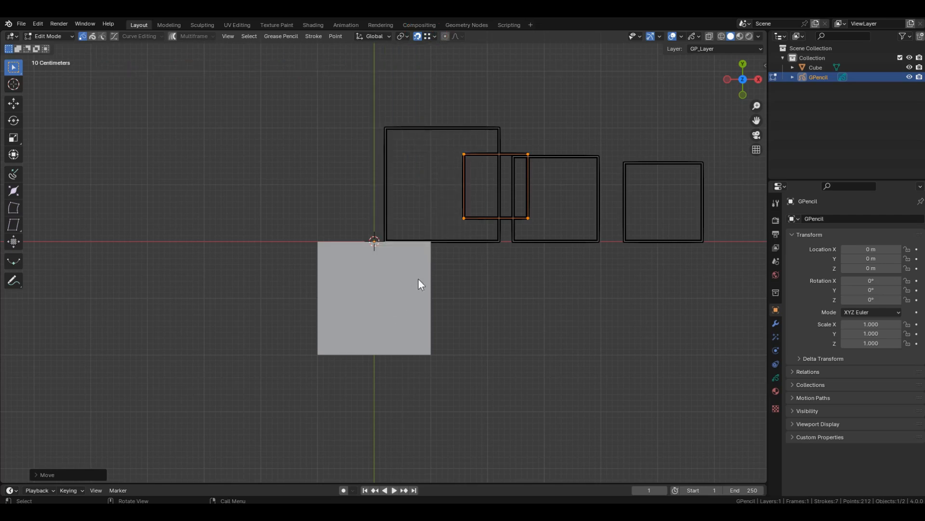
key("g")
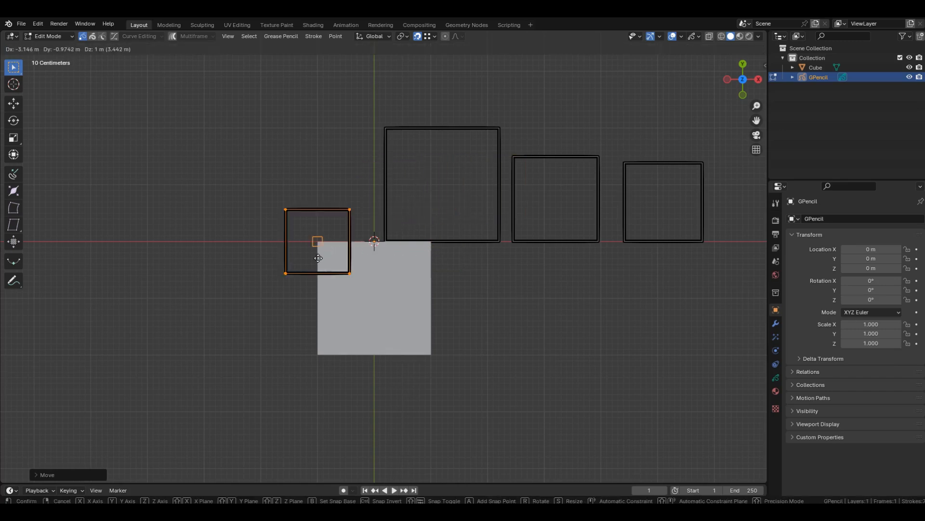
left_click(600, 172)
Step: Switch to stroke selection and move the largest square so its center snaps to the cube's upper-left vertex
scroll(118, 356, "down", 1)
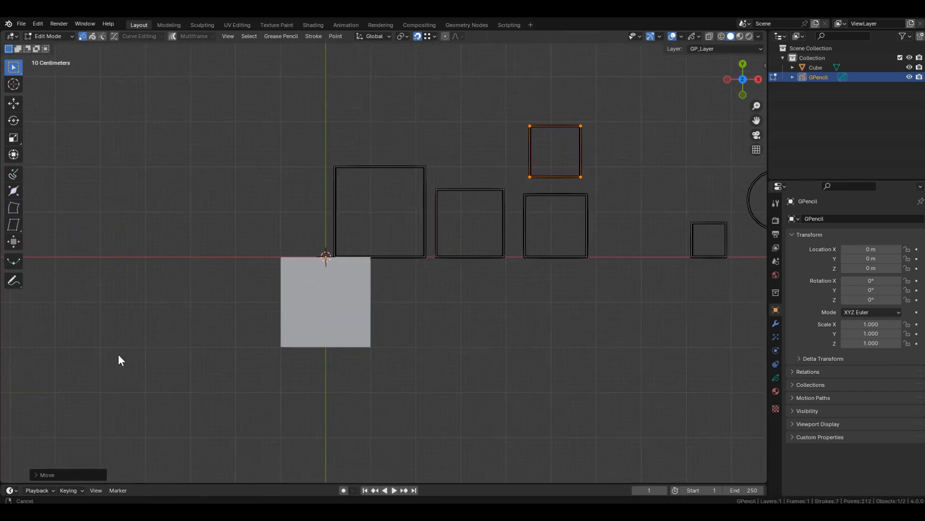
left_click(336, 165)
key("2")
key("g")
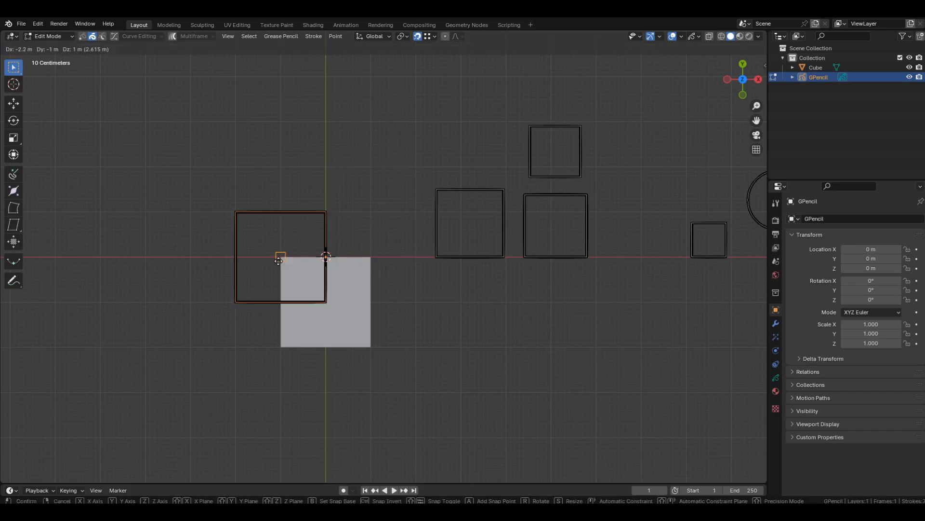
left_click(281, 257)
Step: Move the second square above the cube and the largest square, and stack the third square freely above it
left_click(436, 257)
key("g")
left_click(365, 202)
scroll(347, 212, "down", 1)
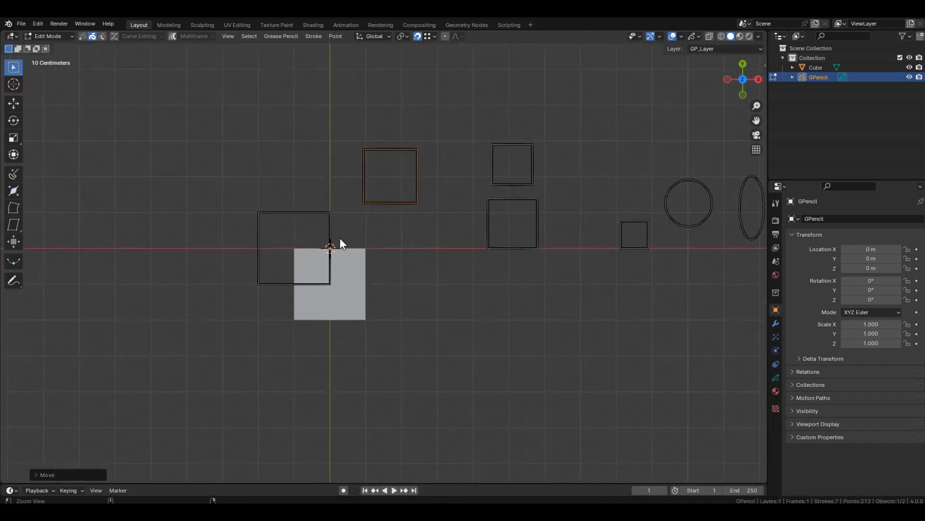
middle_click_drag(340, 238, 270, 379, "shift")
left_click(425, 389)
key("g")
left_click(303, 282)
Step: Stack the fourth square freely above the third, and the smallest square above the fourth
left_click(424, 330)
key("g")
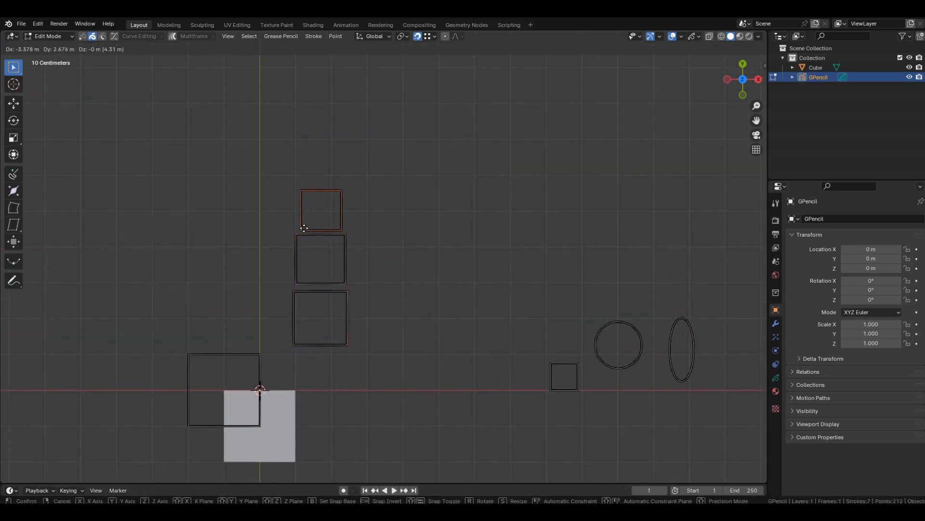
left_click(302, 233)
left_click(557, 389)
key("g")
left_click(313, 183)
Step: Move the second square along X only, snapping its center into line with the cube's upper-left vertex
middle_click_drag(270, 344, 404, 344, "shift")
left_click(438, 346)
key("g")
key("x")
left_click(359, 389)
Step: Move the third square along X only, centering it on the cube's upper-left vertex
left_click(436, 285)
key("g")
key("x")
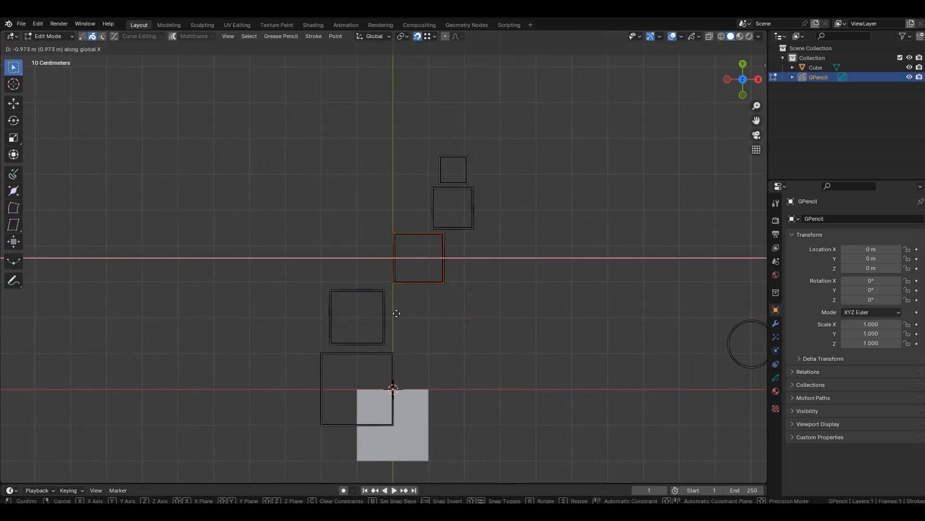
left_click(339, 285)
Step: Move the fourth square along X only, centering it on the cube's upper-left vertex
left_click(447, 235)
key("g")
key("x")
left_click(351, 236)
Step: Move the smallest square along X only, centering it on the cube's upper-left vertex
left_click(450, 181)
key("g")
key("x")
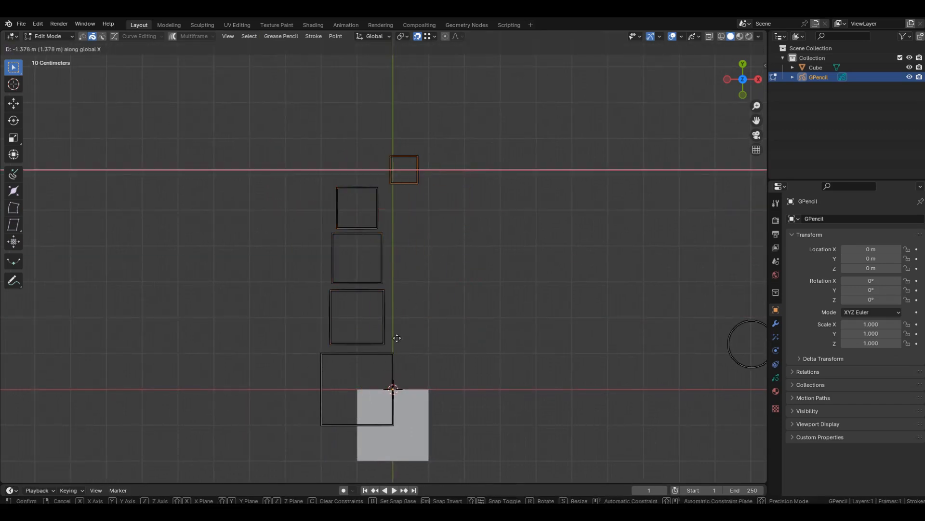
left_click(353, 180)
Step: Place the circle above the smallest square and align its center along X with the cube's upper-left vertex
scroll(141, 268, "down", 1)
left_click(662, 348)
key("g")
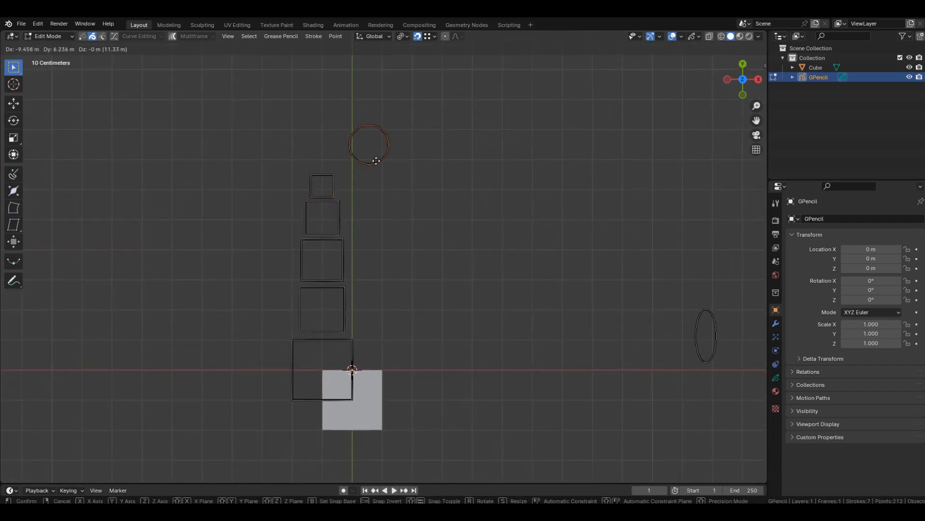
key("x")
left_click(328, 371)
Step: Place the ellipse above the circle and align its center along X with the cube's upper-left vertex
left_click(695, 337)
key("g")
key("x")
left_click(324, 370)
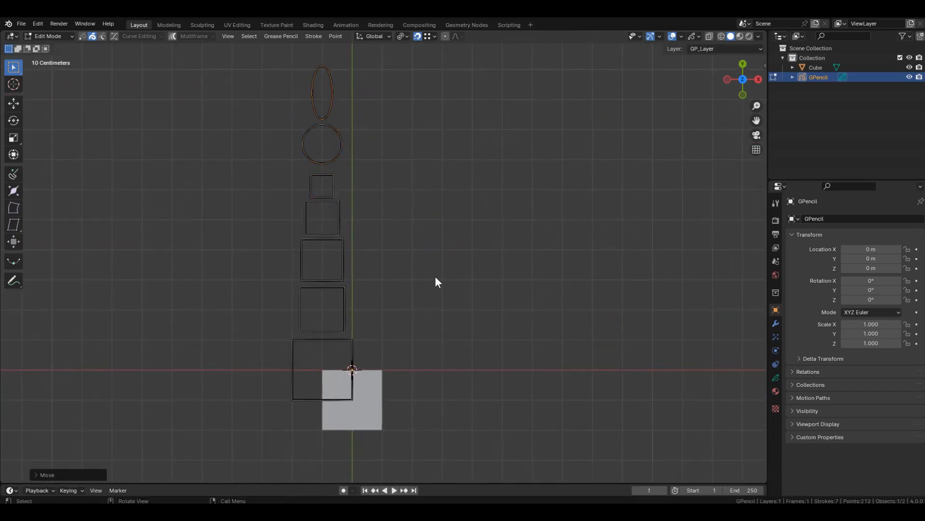